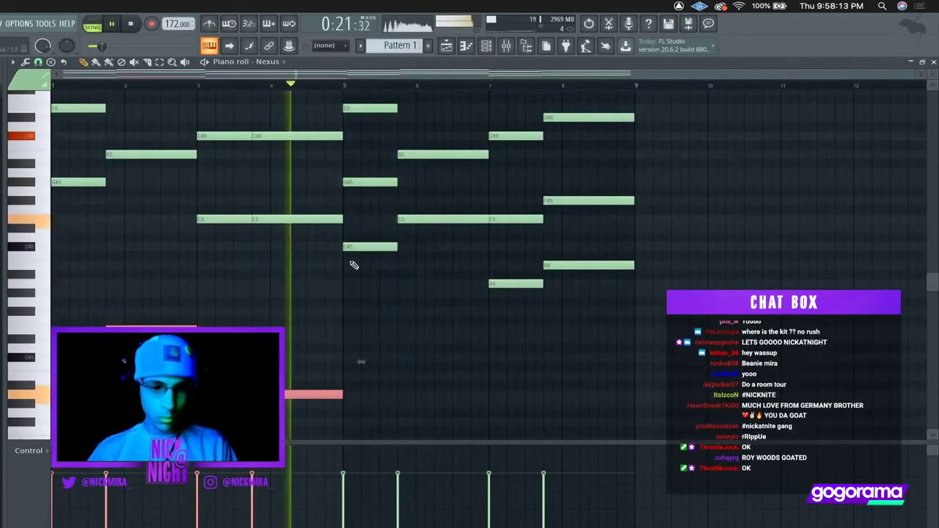
Transpose the four lowest Nexus notes in bars 5 to 8 (C#5, E5, A4, B4) down one octave
key("space")
key("space")
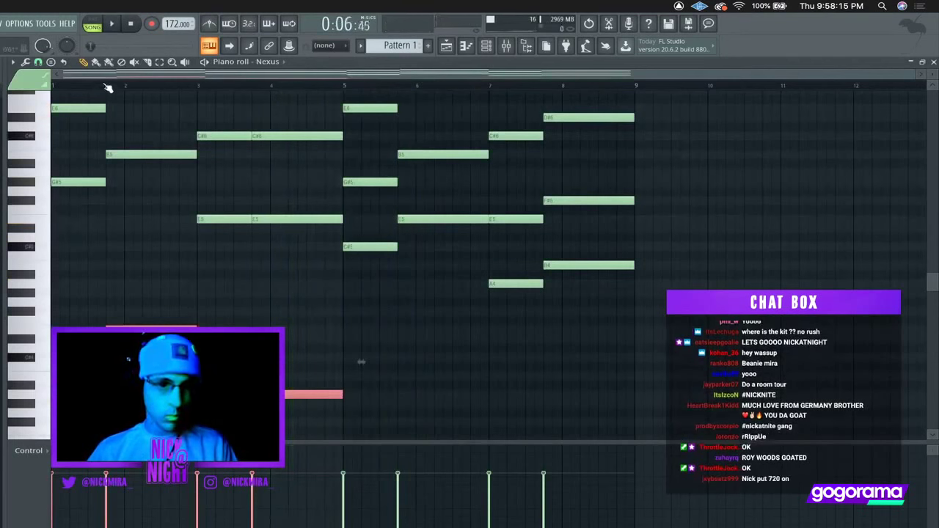
key("space")
left_click_drag(387, 216, 475, 278)
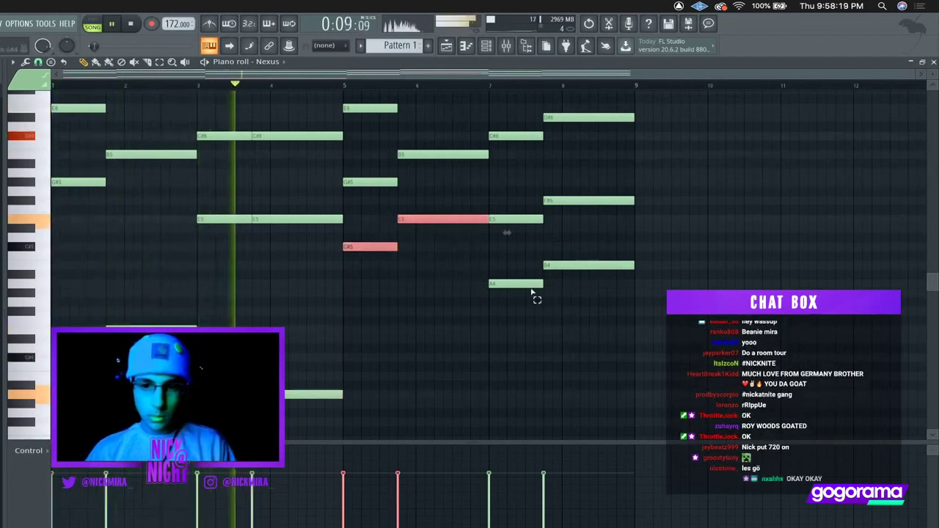
left_click_drag(533, 292, 556, 268)
key("super+Down")
key("super+d")
key("Escape")
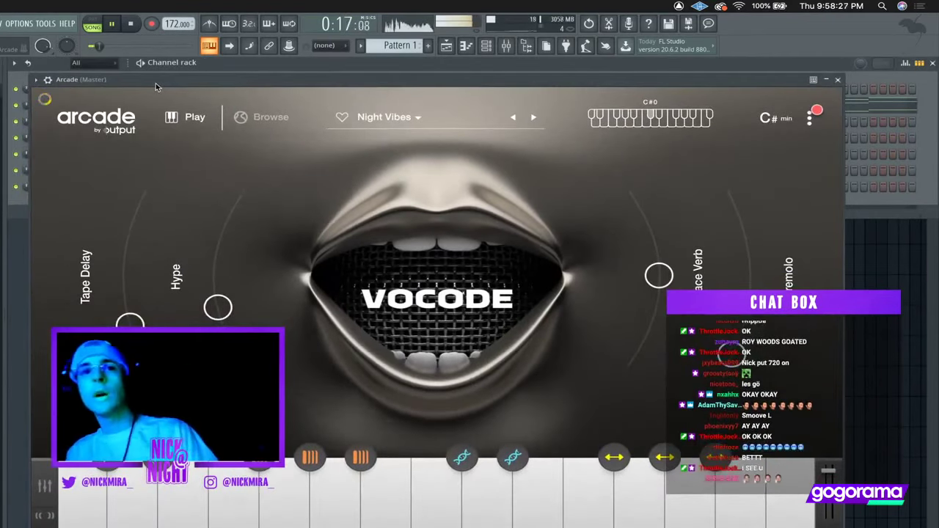
Play back the song with the Arcade Night Vibes instrument and inspect its session key options
key("Escape")
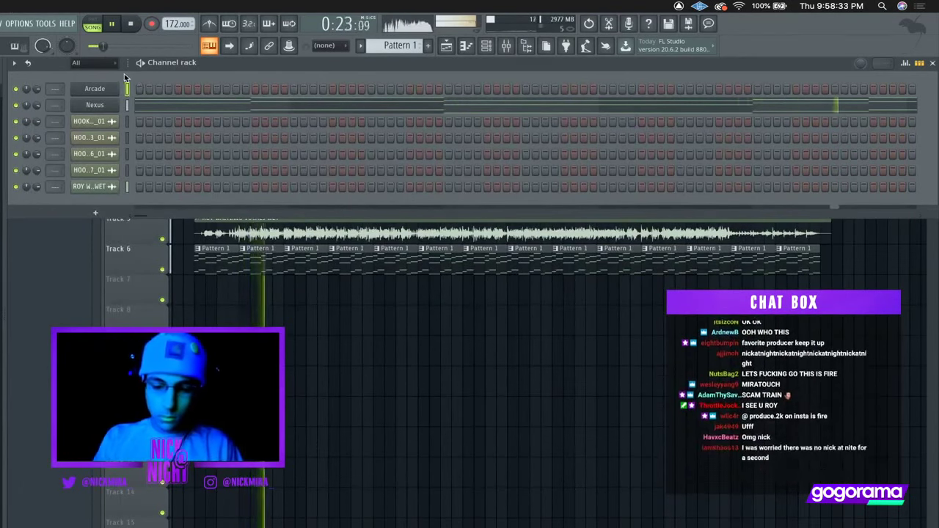
key("space")
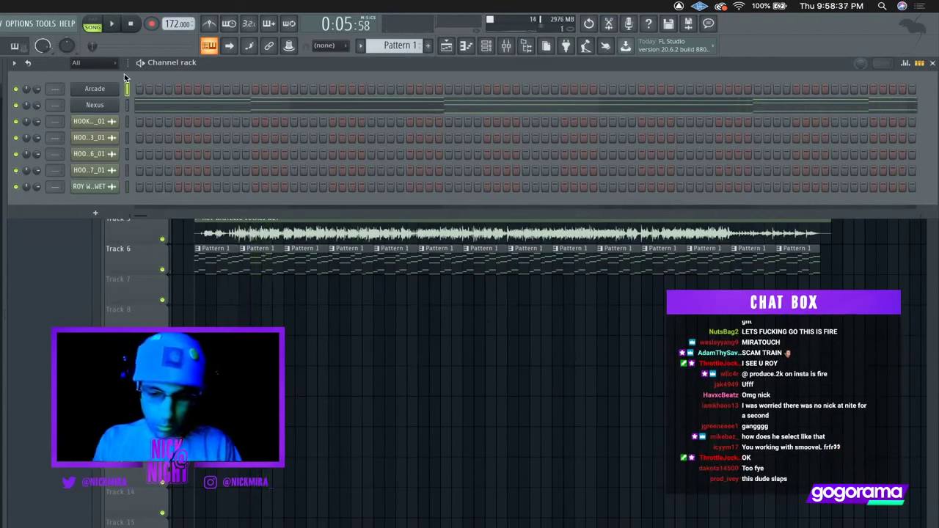
left_click(216, 49)
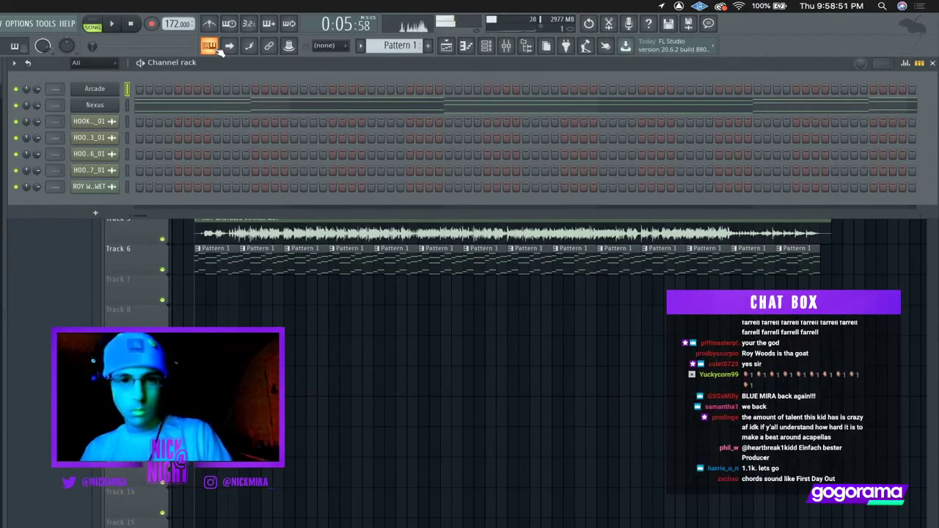
key("space")
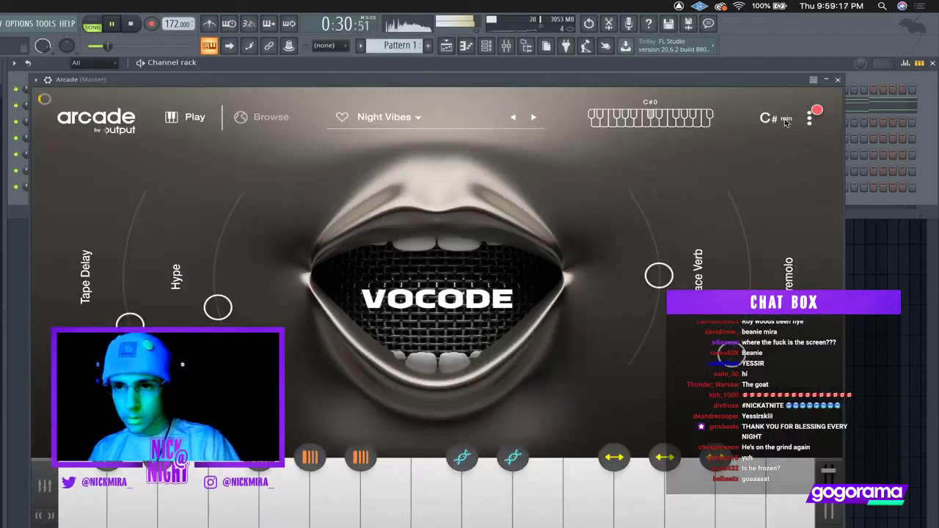
left_click(785, 120)
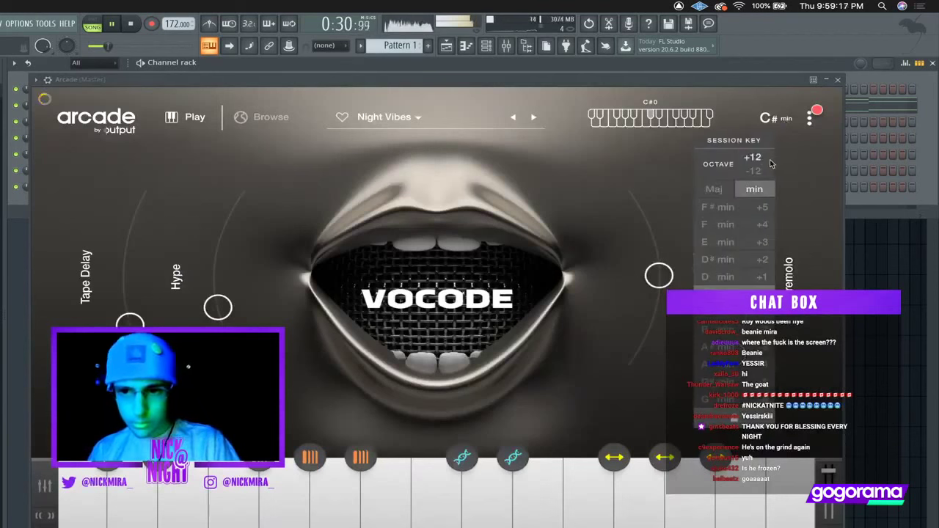
left_click(838, 79)
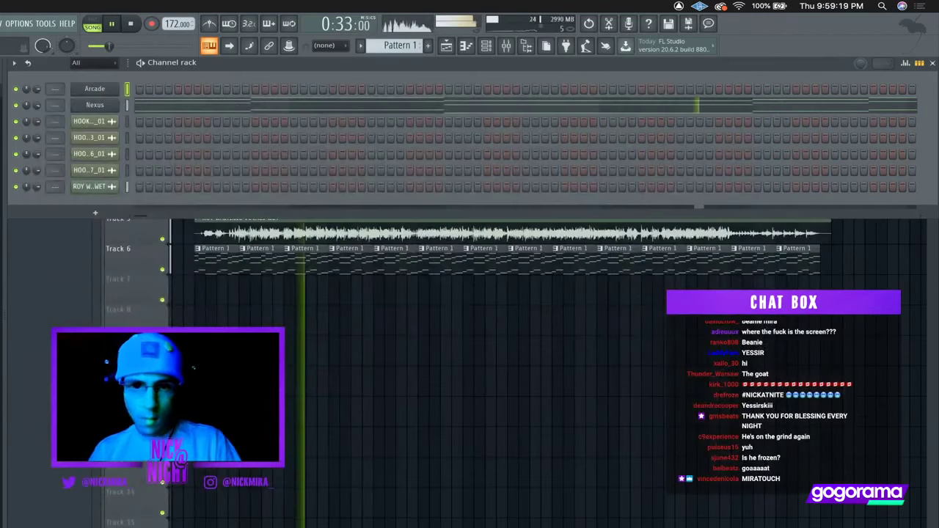
Add two-bar C6 and B5 notes in sequence to the Arcade piano roll and repeat them in bars 5 to 8
right_click(115, 91)
left_click(133, 97)
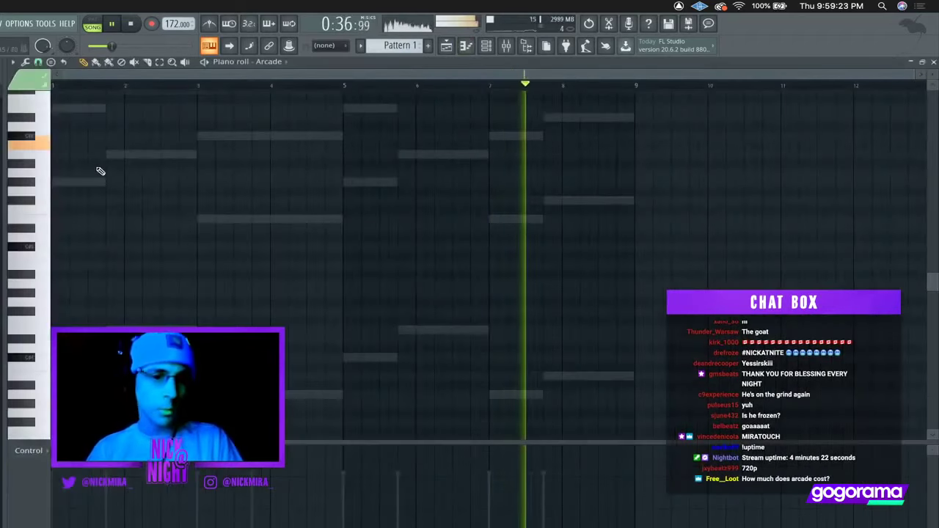
left_click(66, 145)
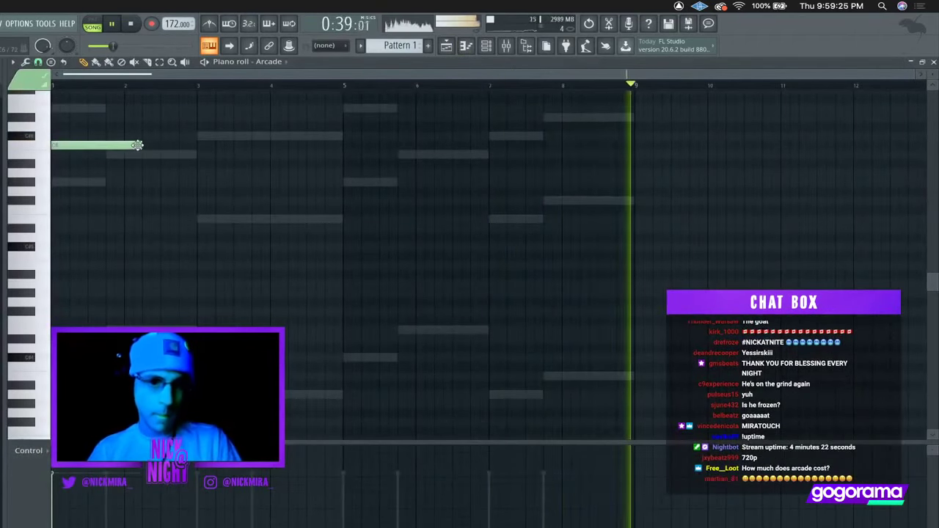
left_click_drag(162, 144, 197, 145)
left_click(201, 153)
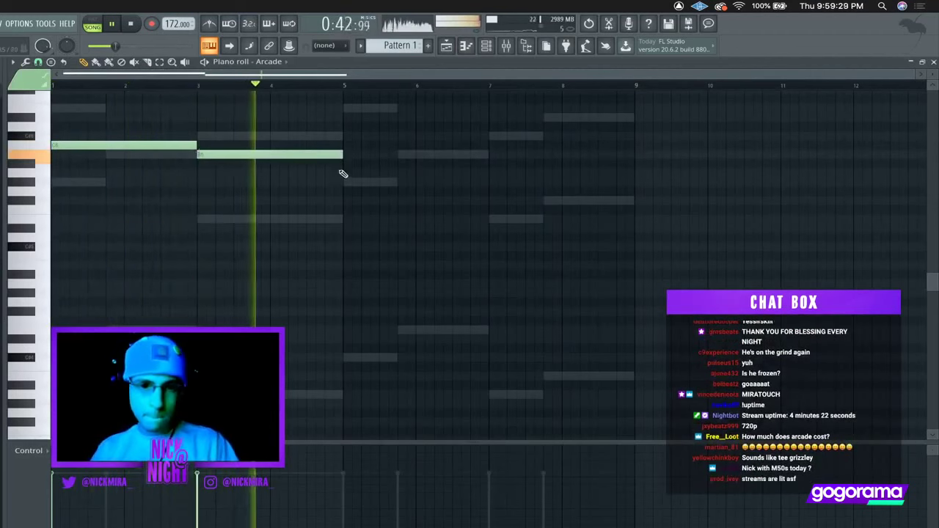
key("ctrl+b")
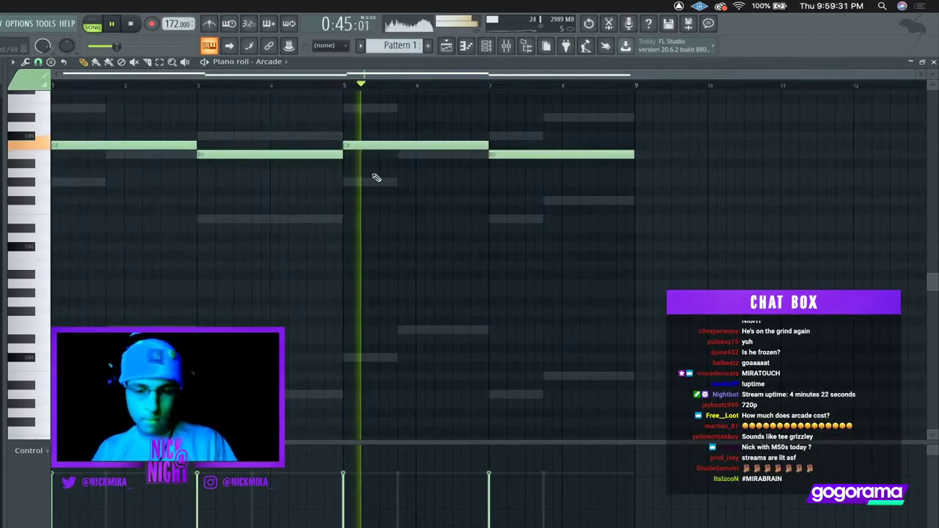
key("F7")
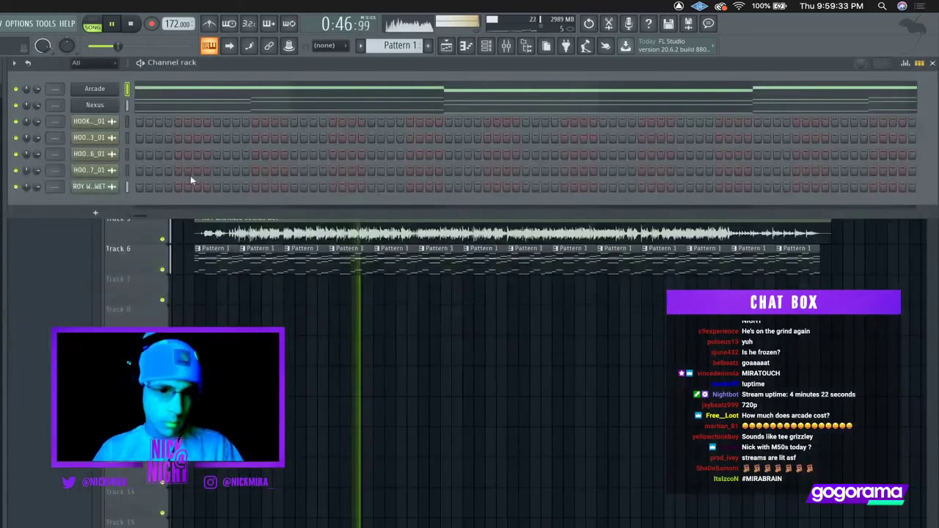
Stop playback and add the bell - krk preset as a new channel above Arcade in the channel rack
right_click(110, 107)
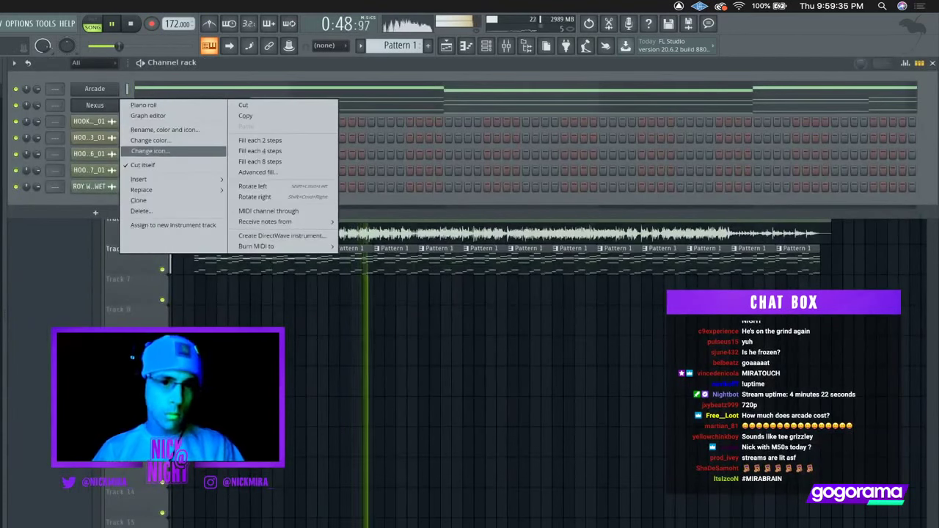
key("Escape")
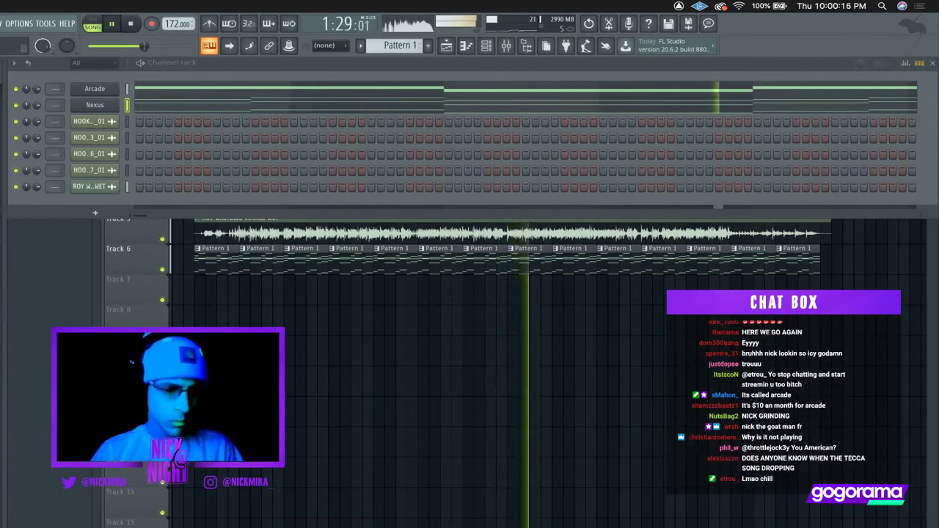
key("space")
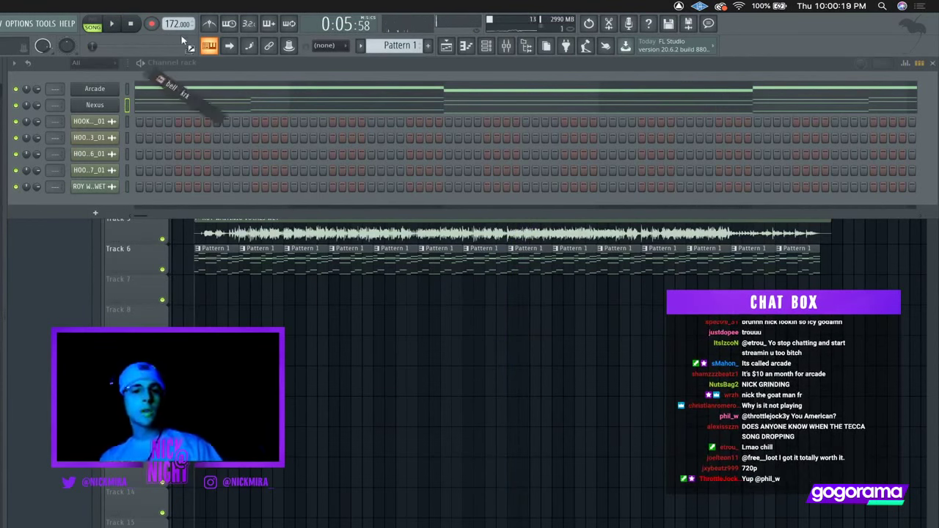
left_click_drag(183, 39, 105, 77)
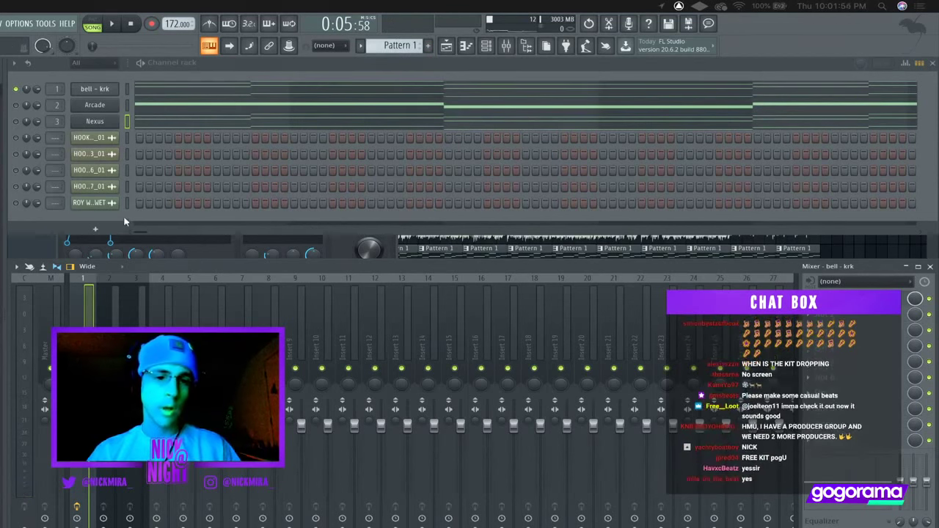
Play the song with all channels unmuted except the four HOOK audio channels, which are muted
key("space")
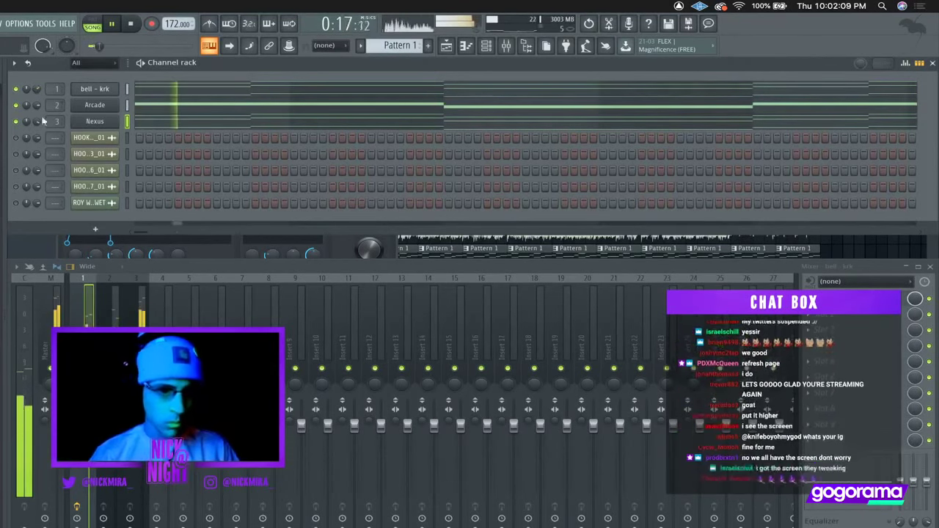
right_click(17, 122)
right_click(16, 122)
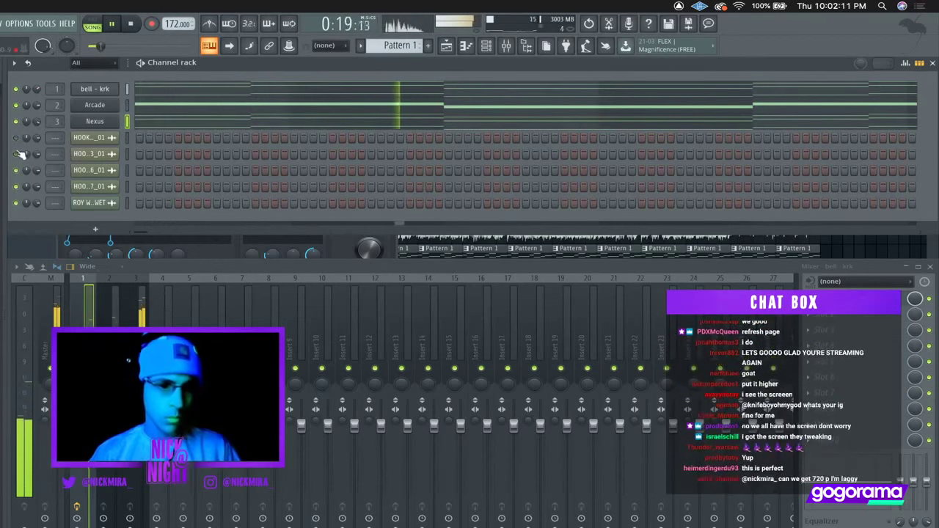
left_click_drag(21, 154, 22, 198)
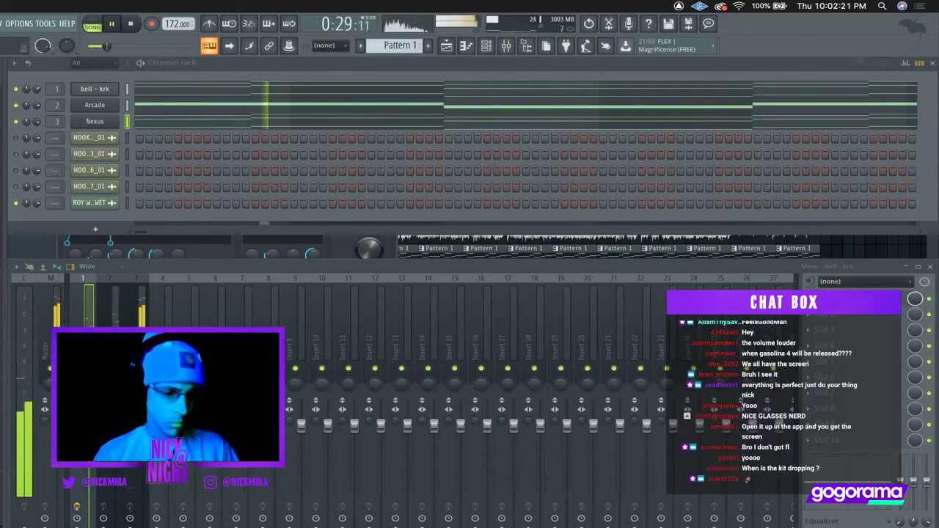
Add the [PBS] Official Trap Clp_2 sample to the channel rack and place a hit on beat 3 of bars 1 to 8
left_click_drag(2, 294, 238, 220)
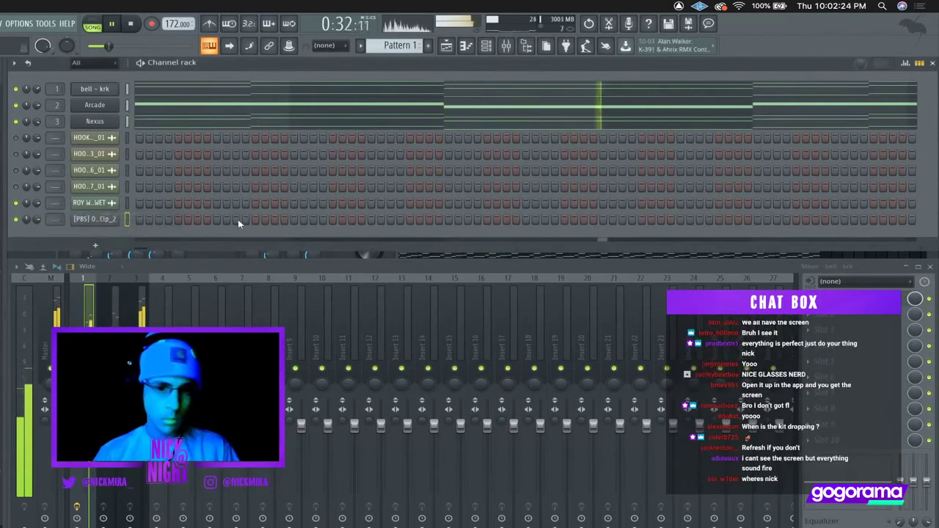
right_click(119, 218)
left_click(132, 217)
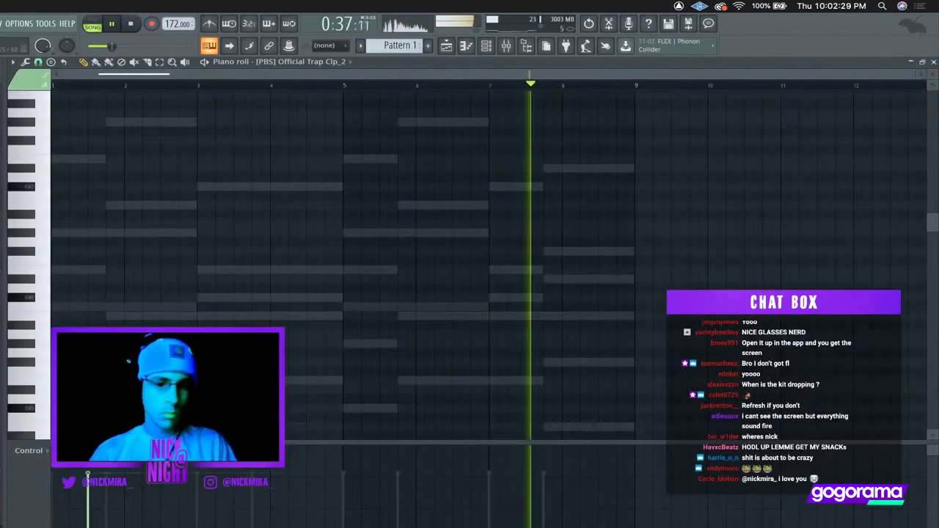
key("super+b")
key("super+b")
key("super+b")
key("shift+d")
key("super+a")
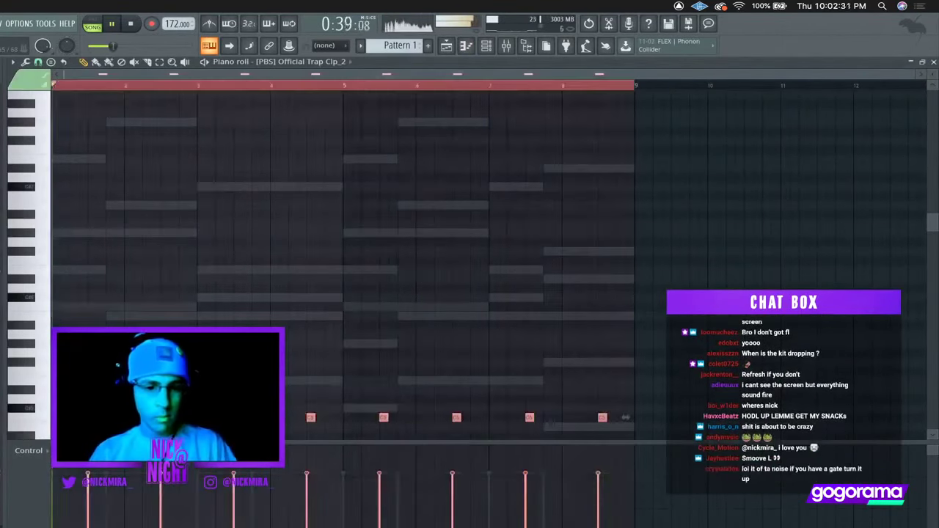
key("super+d")
scroll(626, 417, "up", 3)
key("Escape")
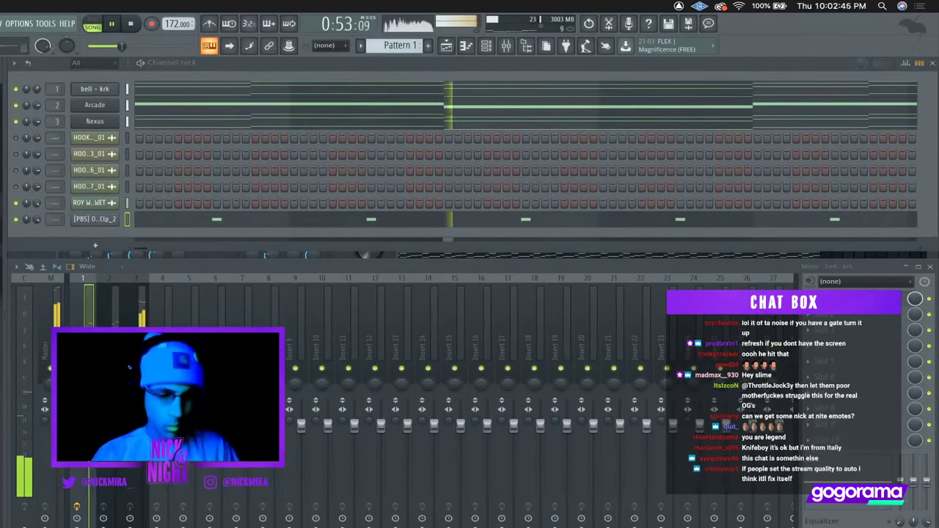
Add the YK hi-hat sample as a channel and audition several hi-hat MIDI patterns on it, including 160 - HiHat MIDI 25, keeping the last one
left_click_drag(110, 247, 146, 248)
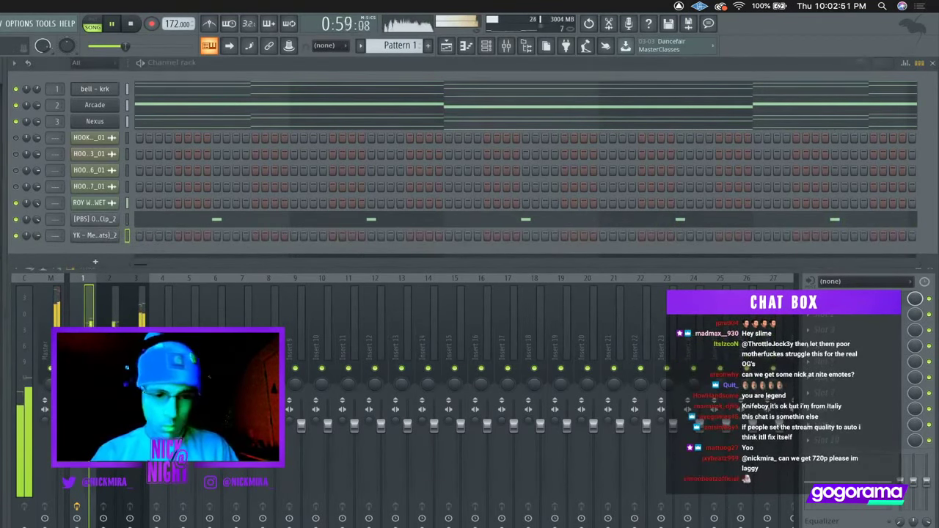
left_click_drag(91, 246, 91, 236)
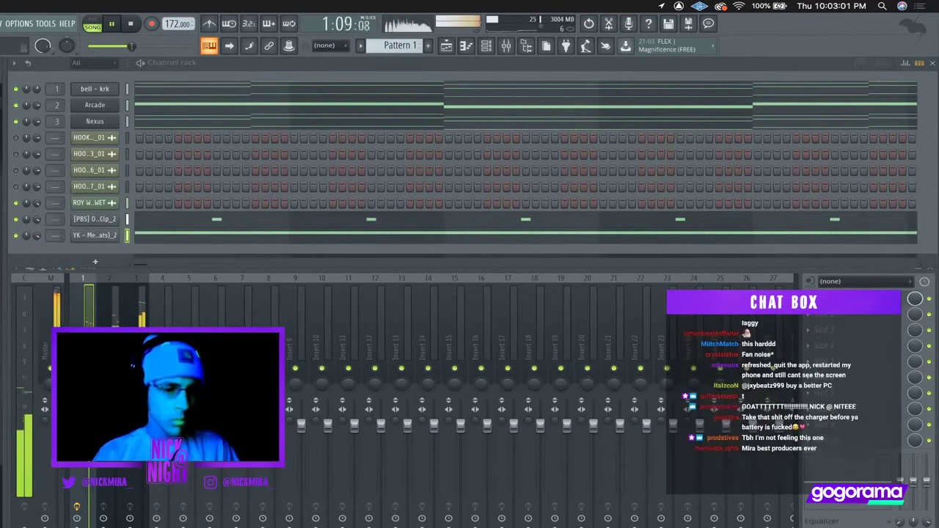
left_click_drag(112, 235, 109, 237)
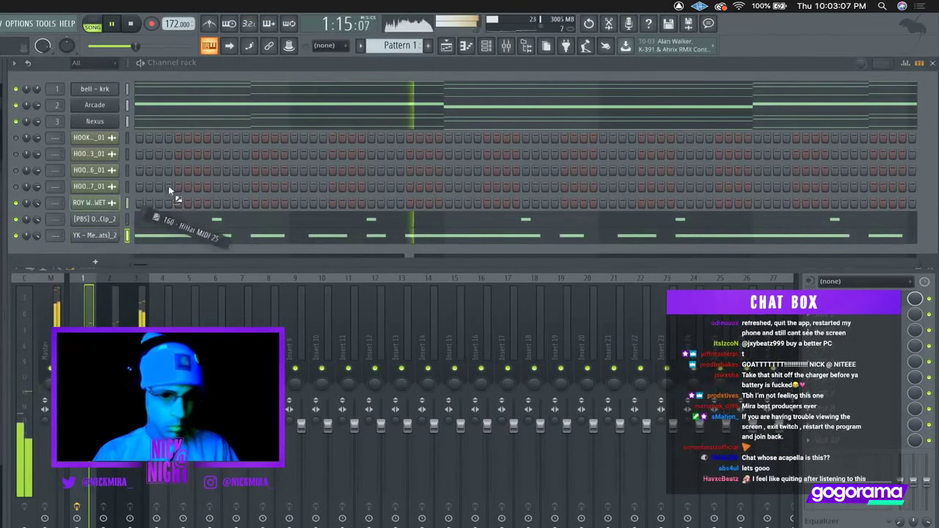
left_click_drag(169, 190, 100, 236)
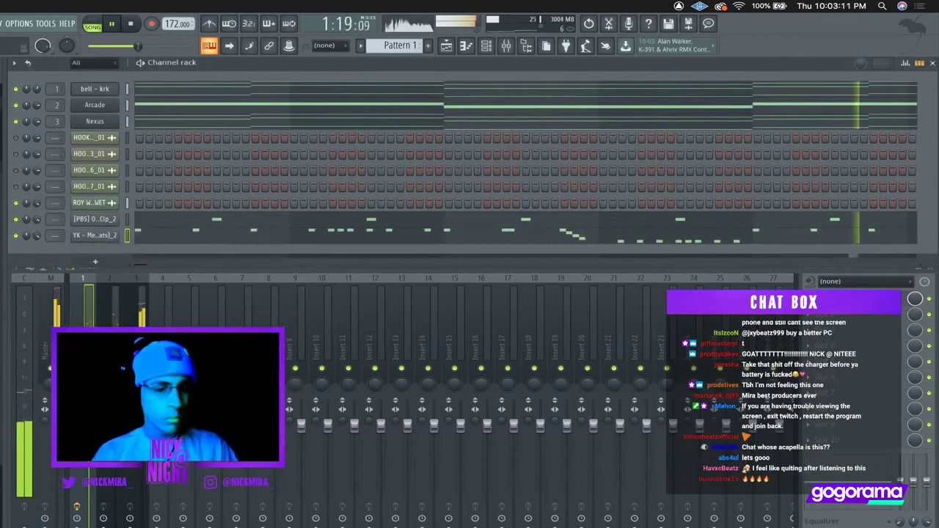
left_click_drag(102, 254, 95, 236)
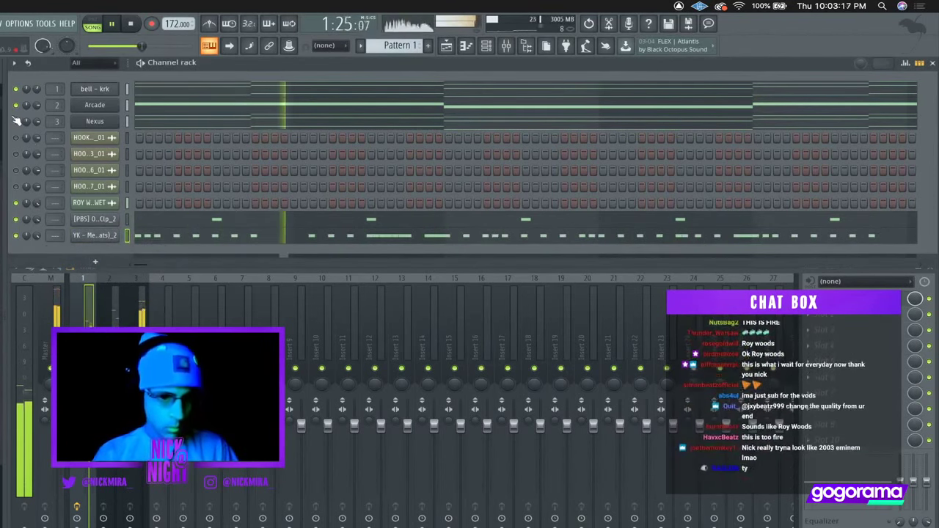
key("space")
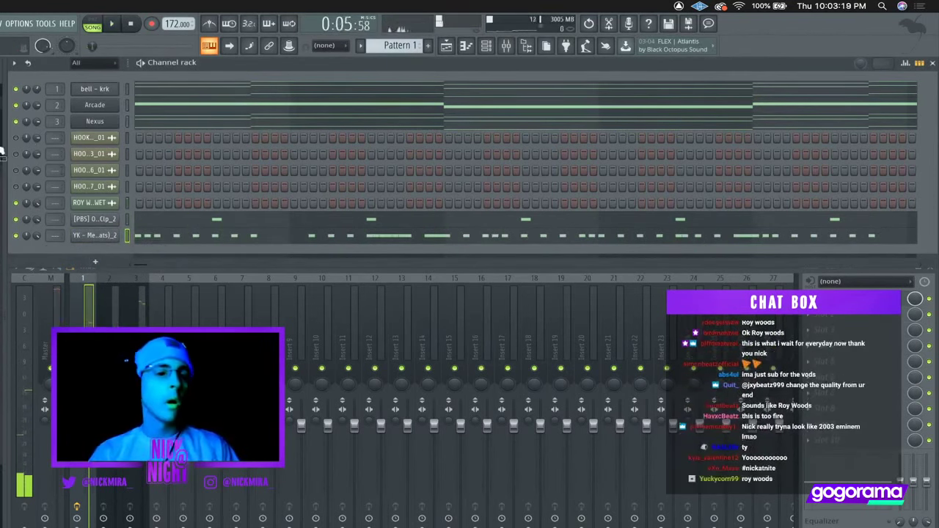
Insert a second Nexus channel above bell - krk and filter its preset library to the strings category
right_click(108, 89)
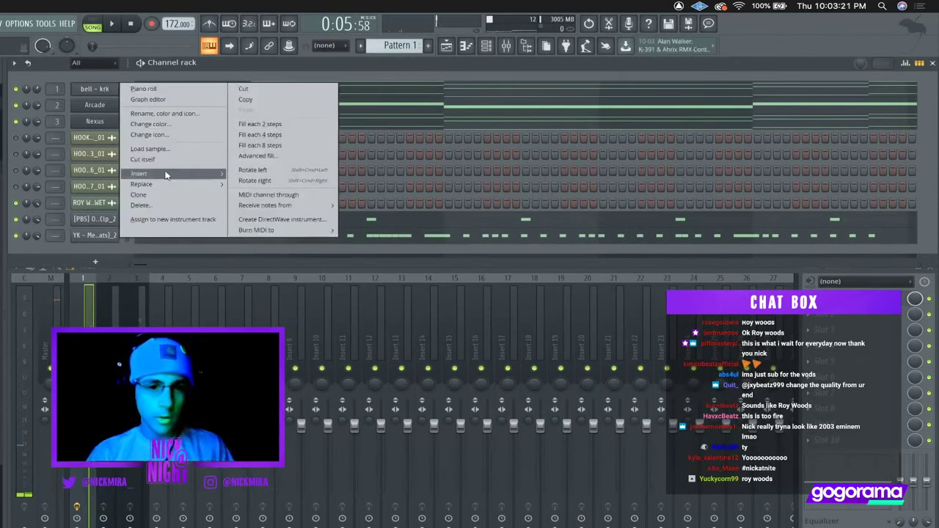
mouse_move(166, 174)
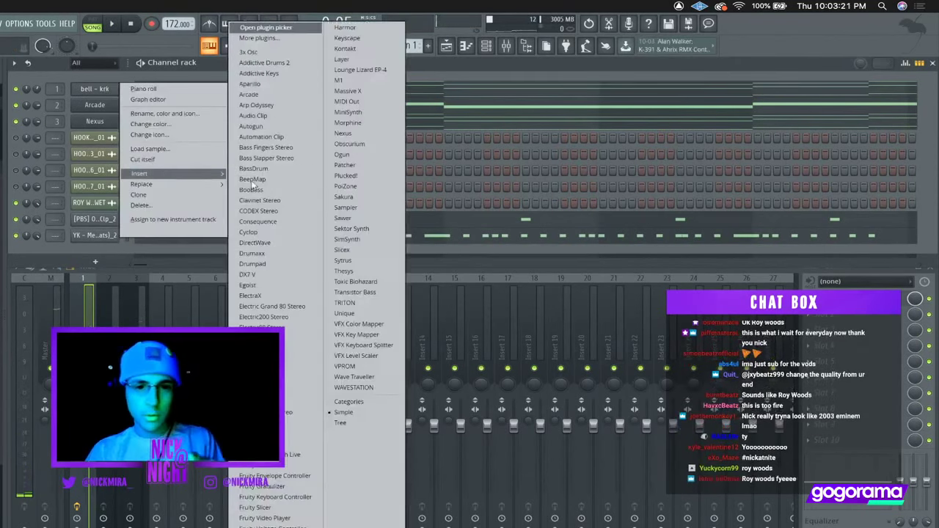
left_click(364, 132)
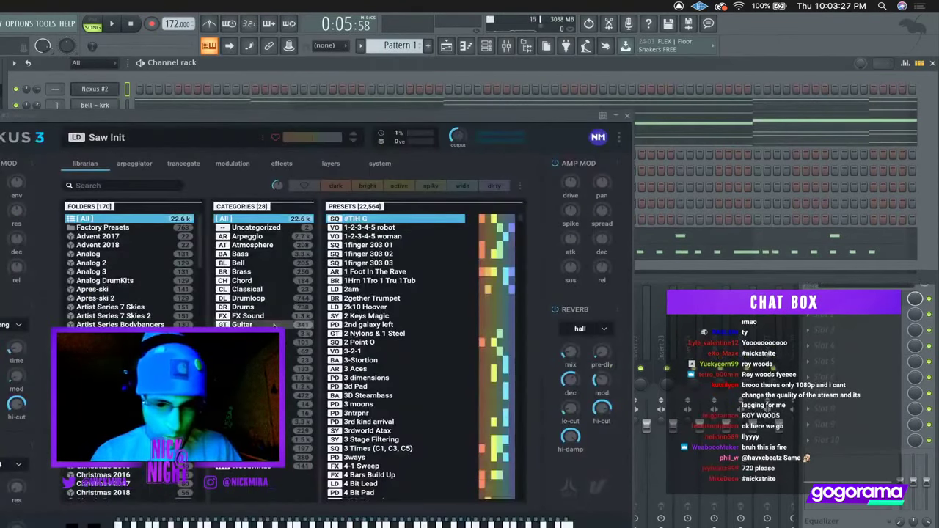
left_click(273, 351)
left_click(273, 431)
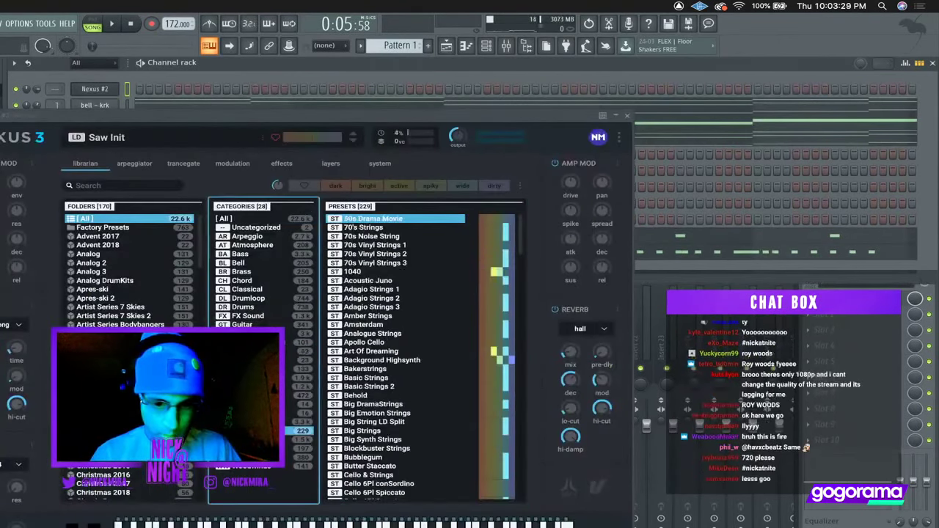
Browse the Nexus preset categories and load the Wood and Steel mallet preset on Nexus #2
left_click(273, 405)
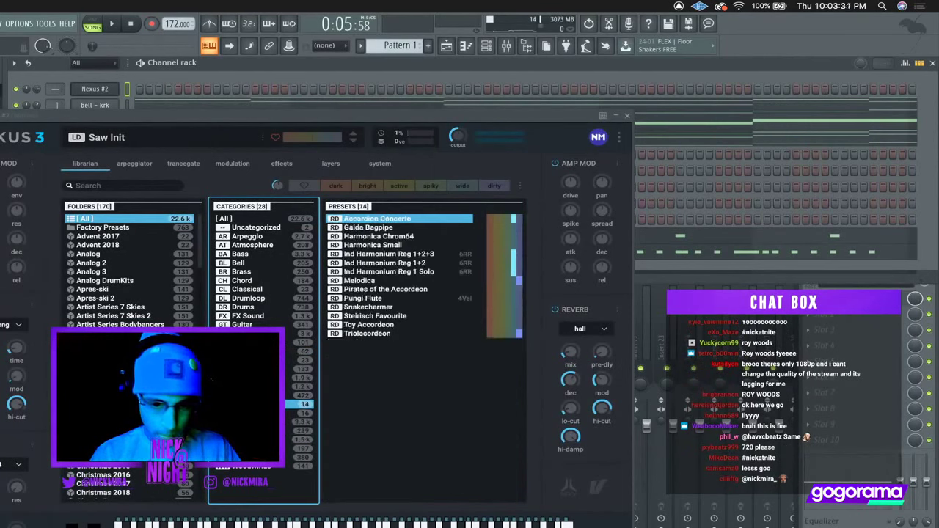
left_click(288, 353)
scroll(413, 342, "down", 10)
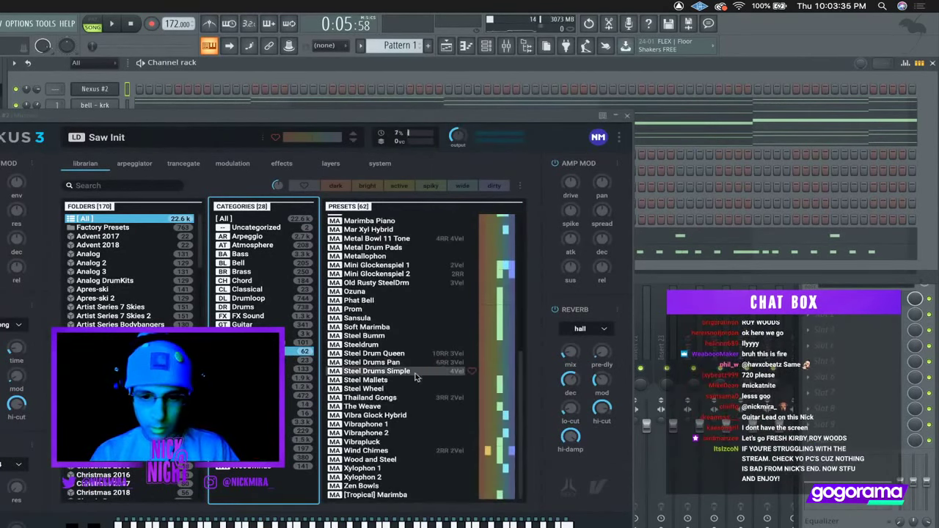
left_click(381, 460)
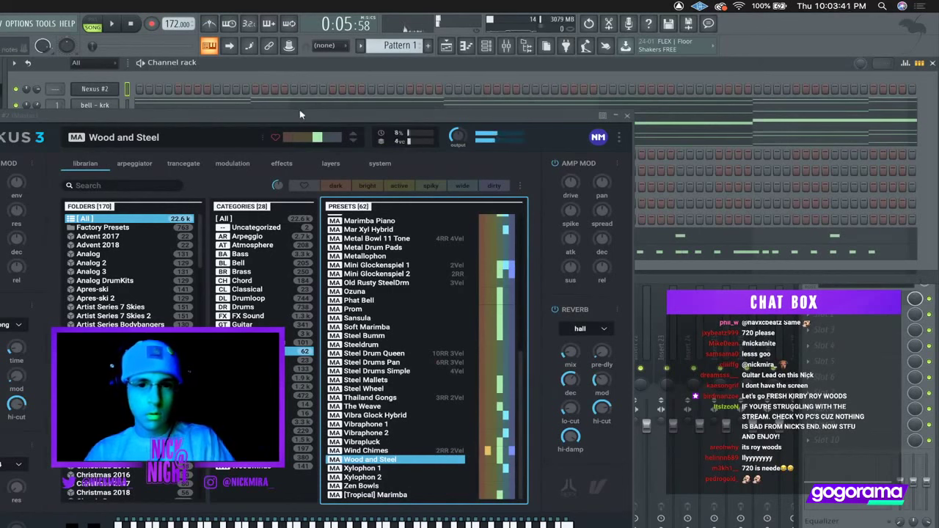
key("Escape")
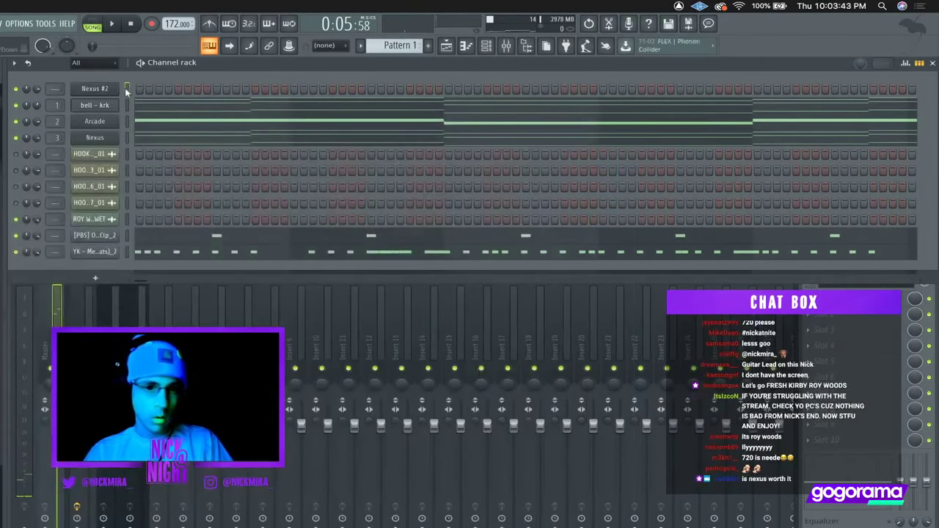
Paste the copied notes into Nexus #2, open its piano roll and reset all notes to a short, equal length
key("super+v")
key("space")
key("space")
left_click(187, 93)
key("shift+d")
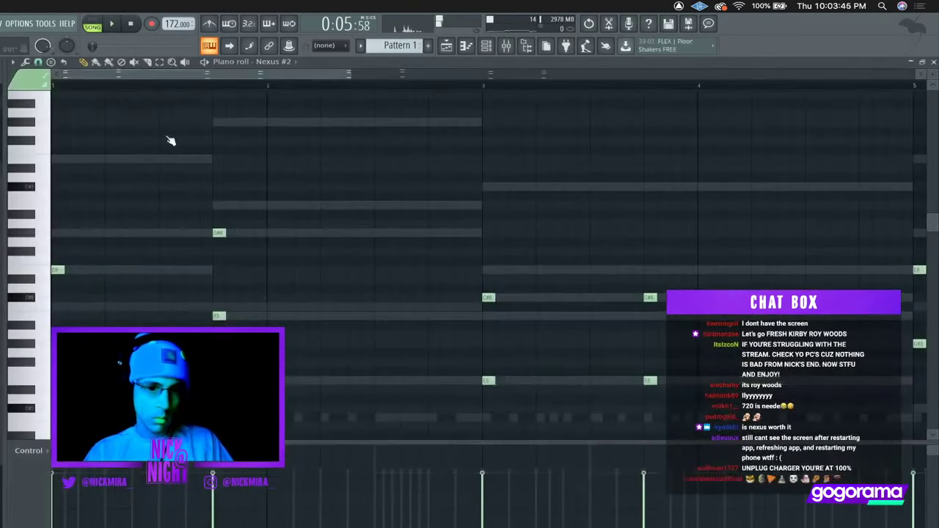
Duplicate all Nexus #2 notes six steps later, transpose the whole part down one octave and play it
key("super+a")
left_click_drag(61, 271, 142, 281)
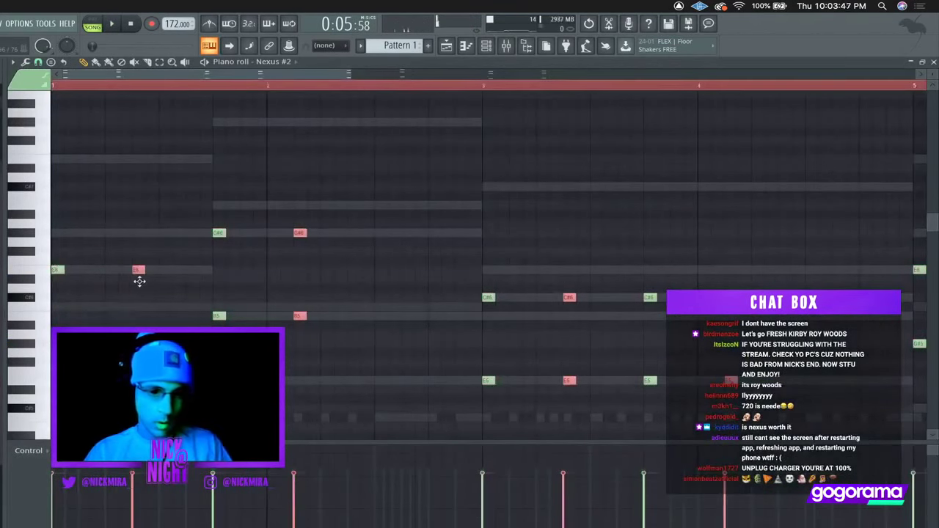
scroll(140, 281, "down", 3, "ctrl")
scroll(142, 283, "down", 1)
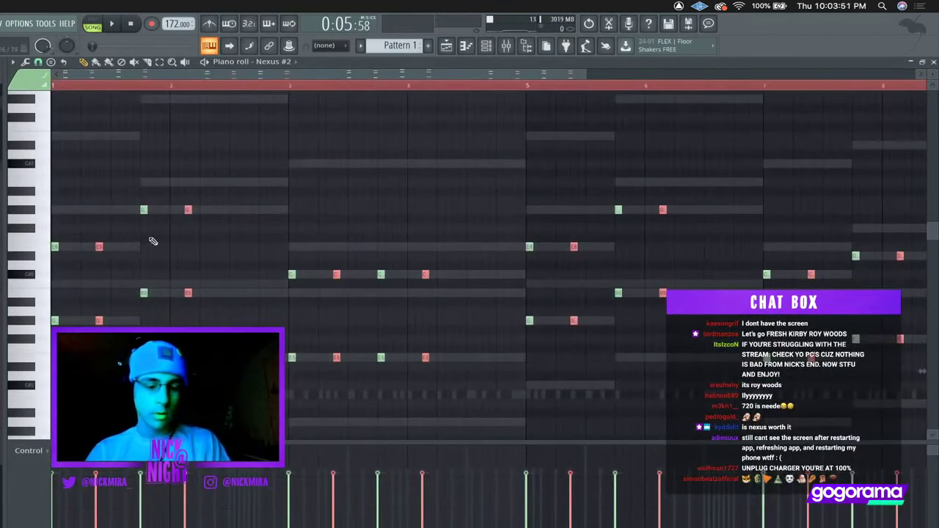
key("ctrl+d")
key("space")
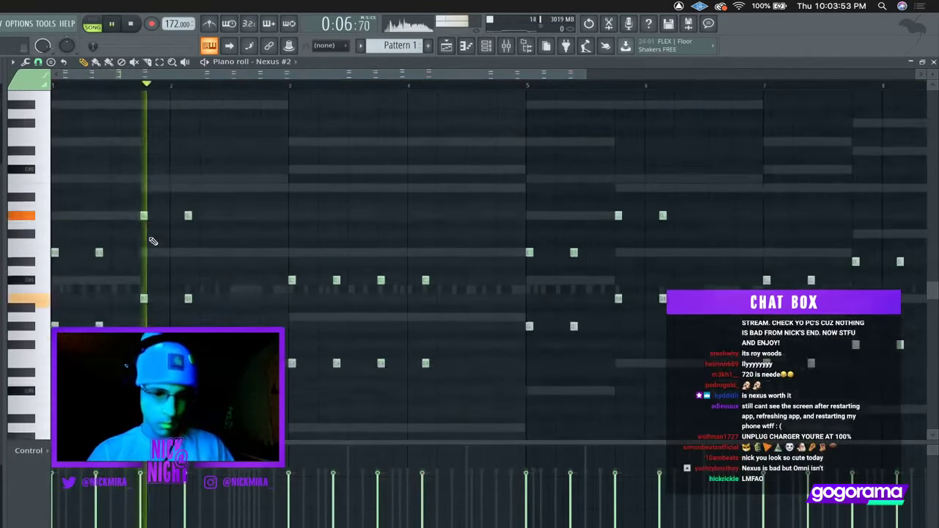
Select the repeated chord in bar 2 of Nexus #2 and shift it two steps later during playback
scroll(151, 241, "down", 2)
key("space")
key("space")
left_click_drag(227, 128, 183, 425, "ctrl")
scroll(209, 258, "down", 1)
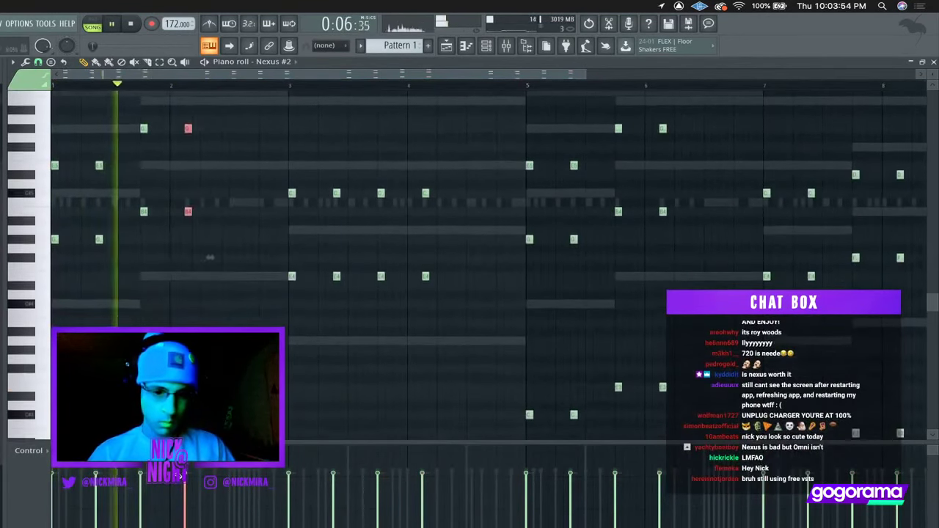
key("shift+Right")
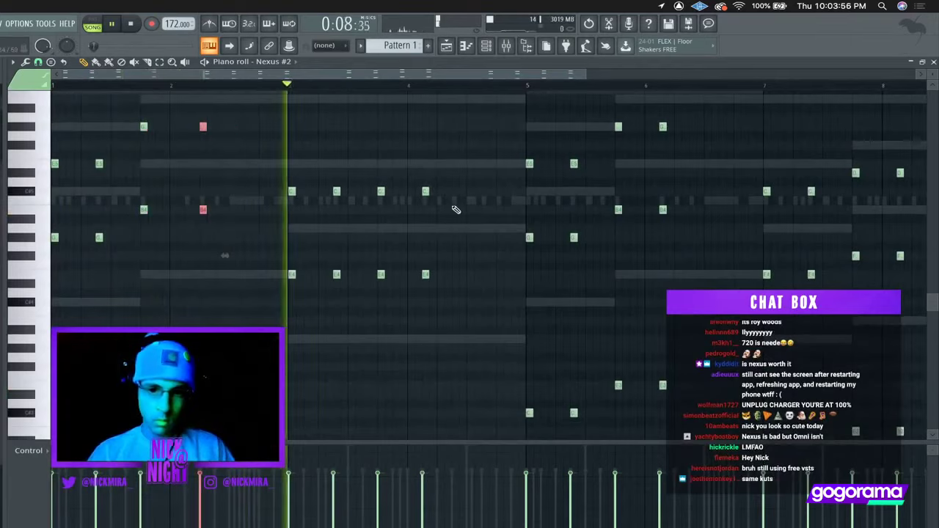
Shift the last repeated chord in bar 4 of Nexus #2 two steps later and clear the selection
scroll(456, 210, "down", 3)
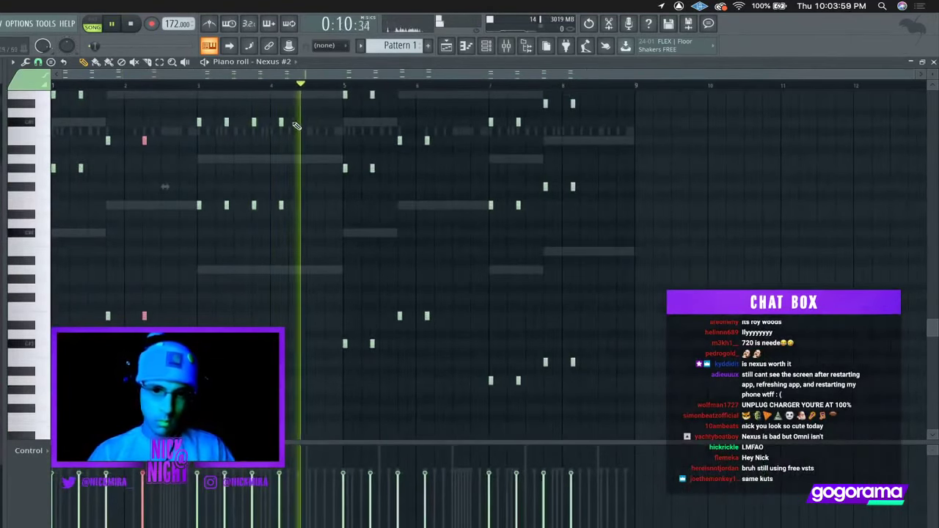
left_click_drag(289, 108, 279, 422, "ctrl")
key("shift+Right")
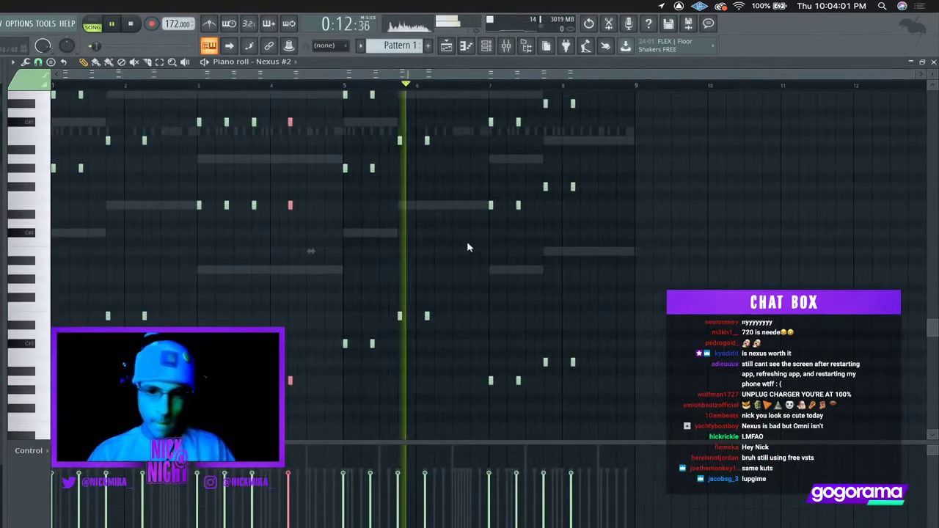
left_click(369, 237, "ctrl")
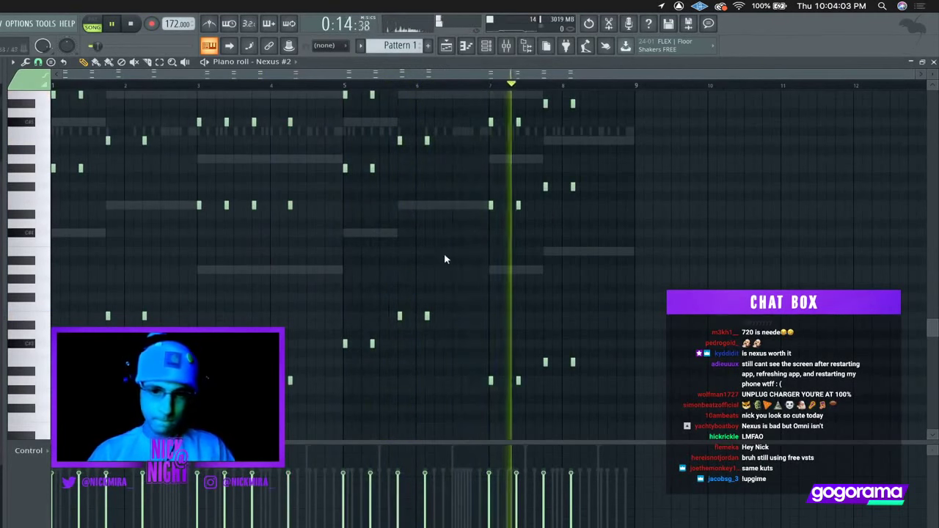
Apply legato to all Nexus #2 notes and shift the repeated chords in bars 6 and 8 two steps later
scroll(444, 256, "up", 1)
key("super+l")
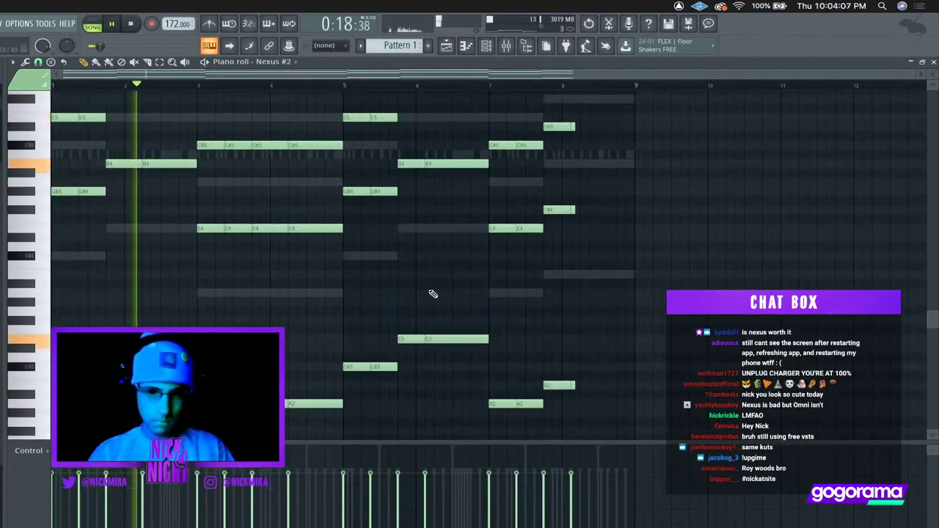
left_click_drag(444, 361, 466, 103)
key("shift+Right")
key("super+d")
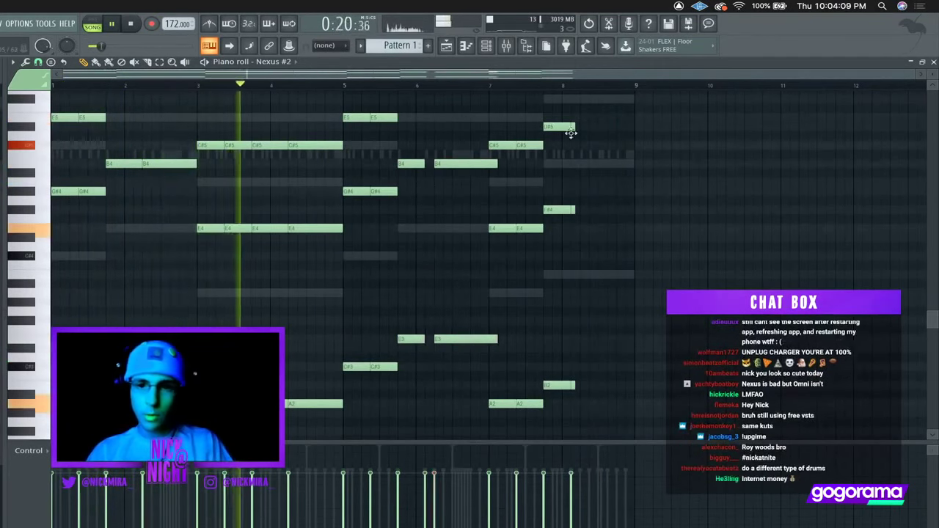
left_click_drag(572, 119, 585, 442)
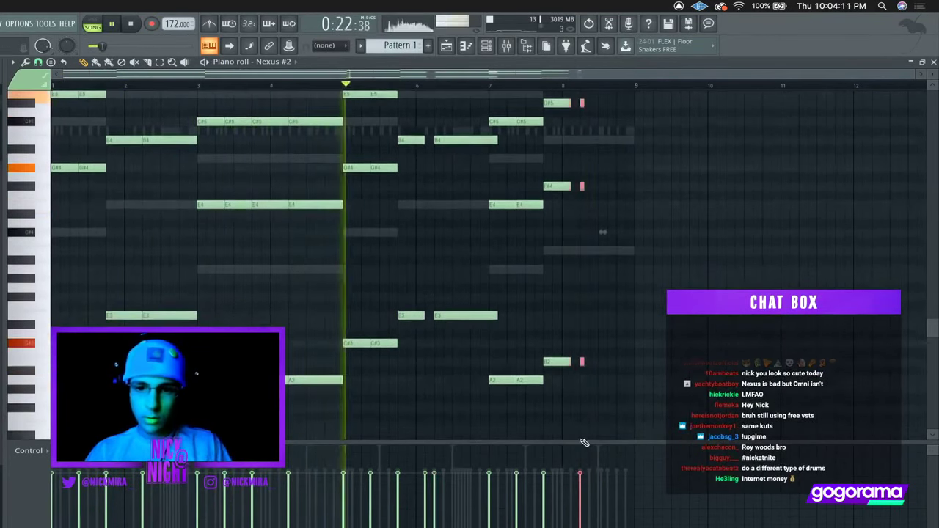
key("super+d")
Reset the Nexus #2 note lengths, lengthen all notes equally to just under one beat and close the piano roll
key("shift+d")
scroll(645, 205, "up", 3)
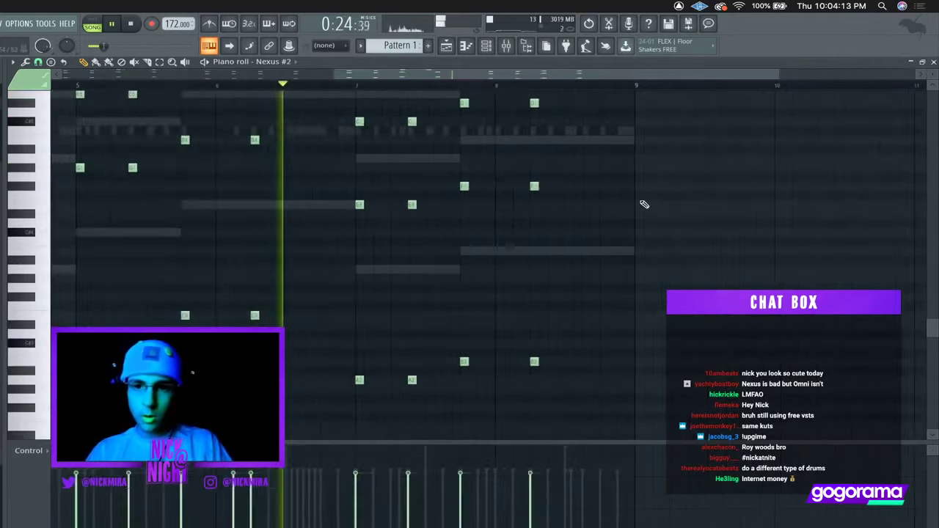
scroll(644, 205, "up", 2)
key("ctrl+a")
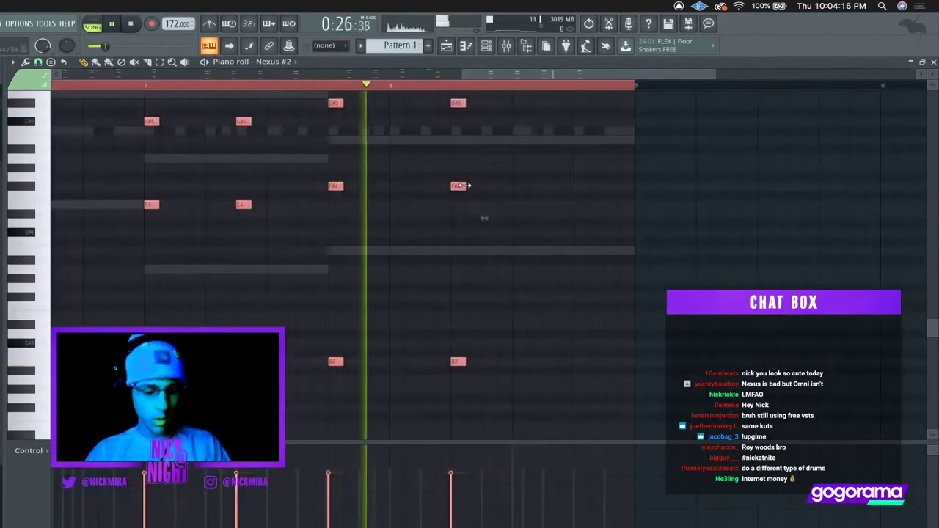
left_click_drag(463, 185, 518, 186)
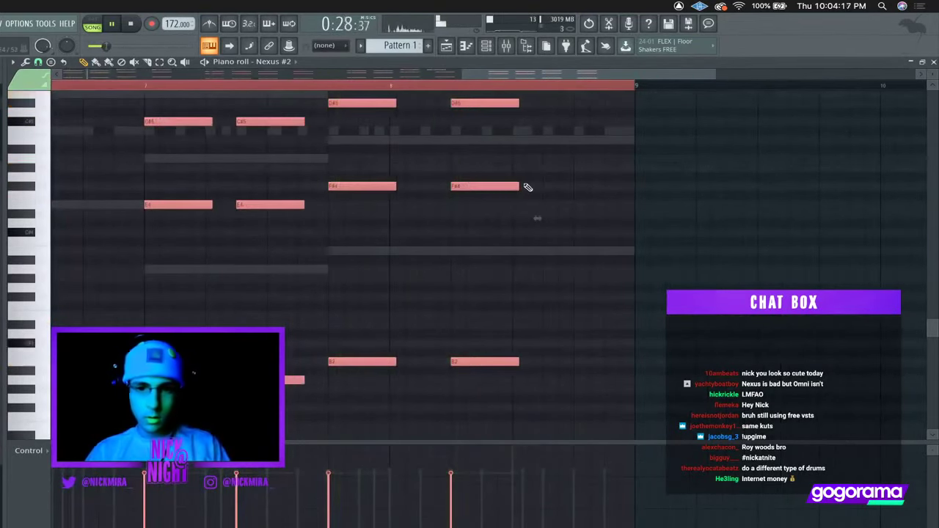
key("super+d")
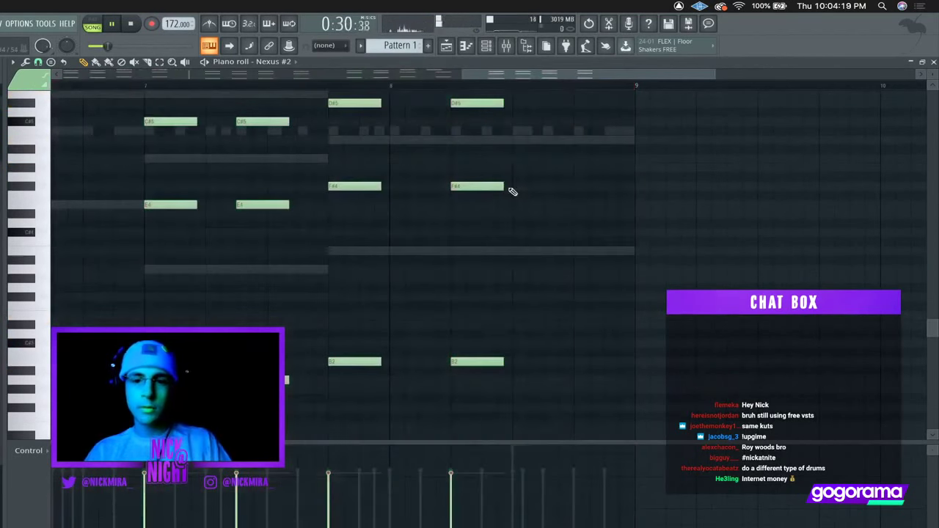
key("Escape")
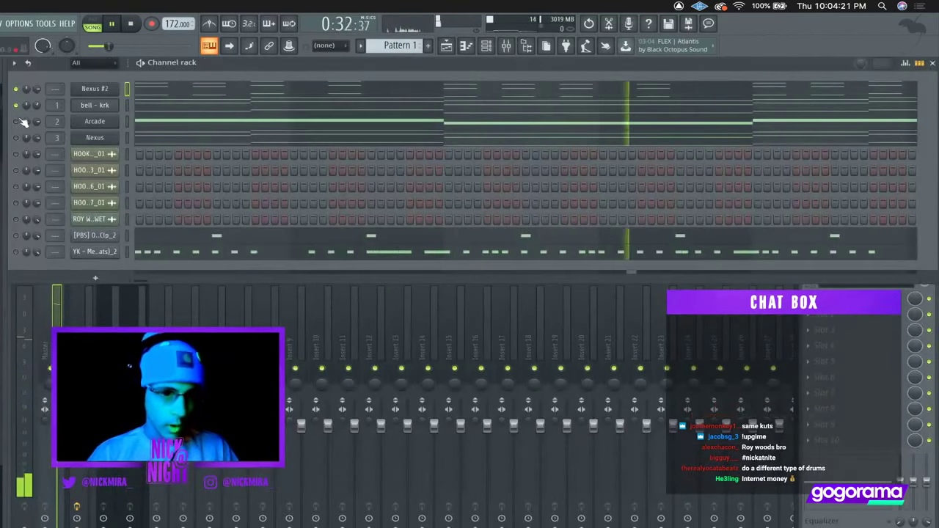
Play only Nexus #2 and bell - krk, and adjust the equalizer on the bell - krk mixer track
key("space")
key("space")
key("space")
left_click(105, 109)
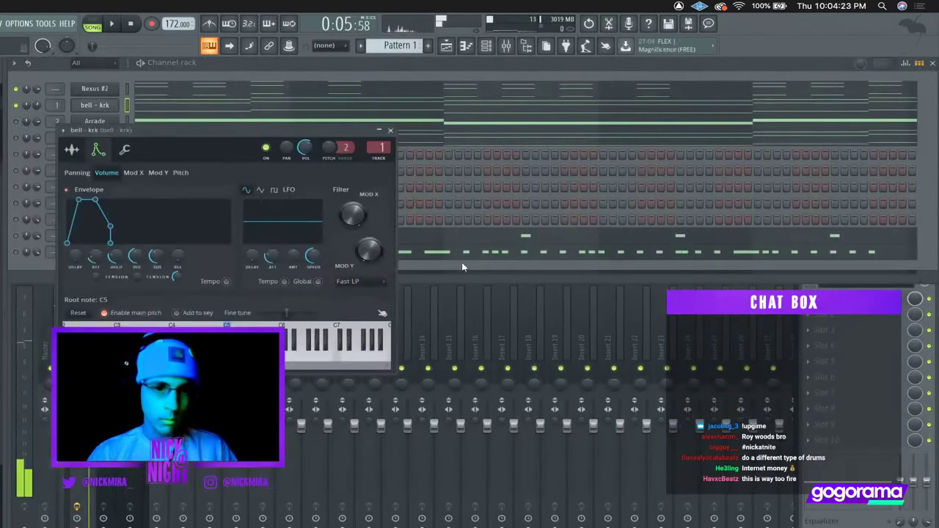
left_click_drag(178, 136, 385, 151)
key("Escape")
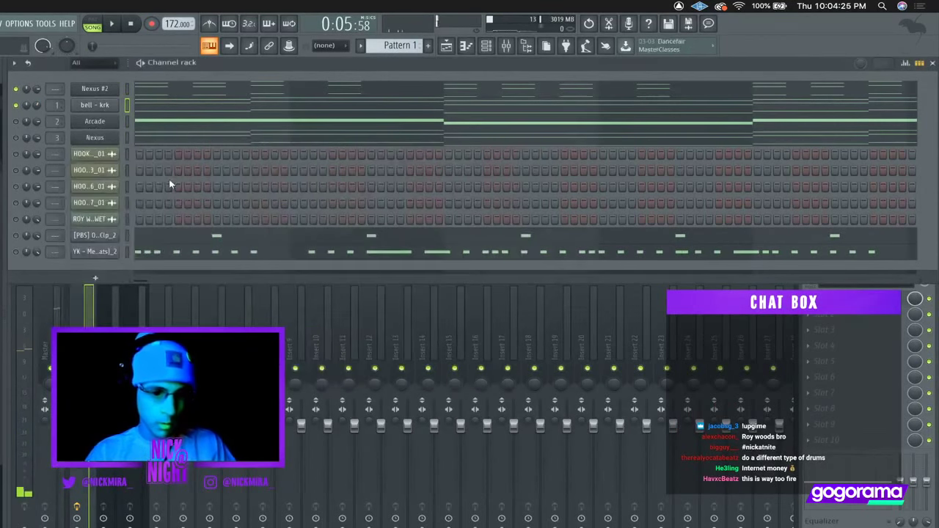
left_click_drag(901, 521, 900, 518)
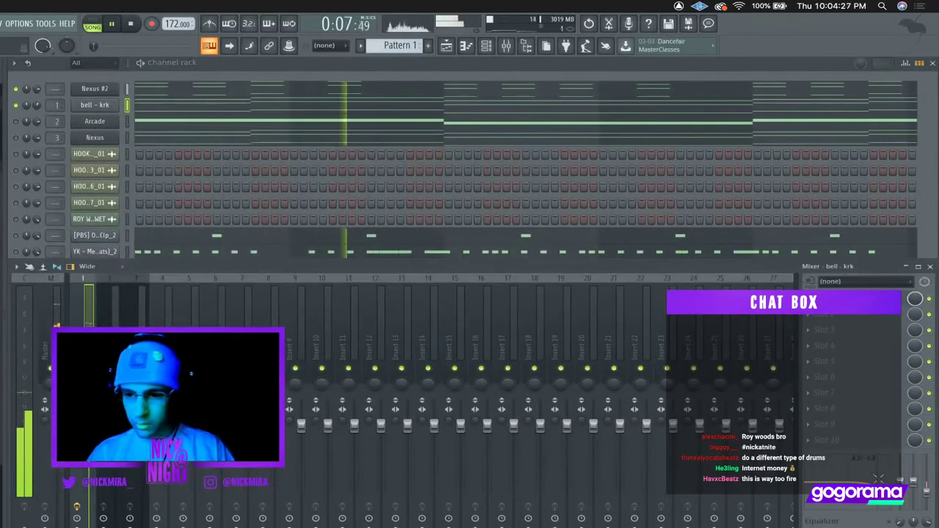
key("F9")
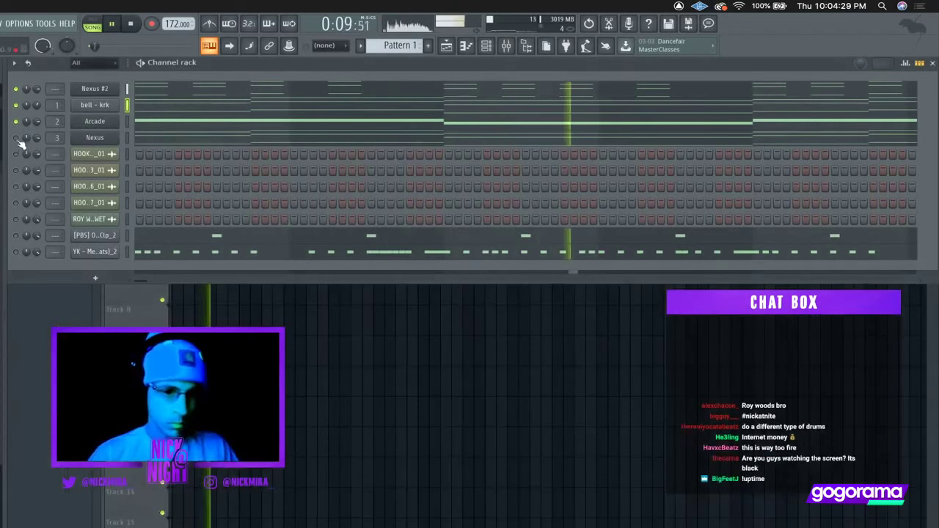
Unmute the Nexus channel during playback and reset its panning
left_click(16, 137)
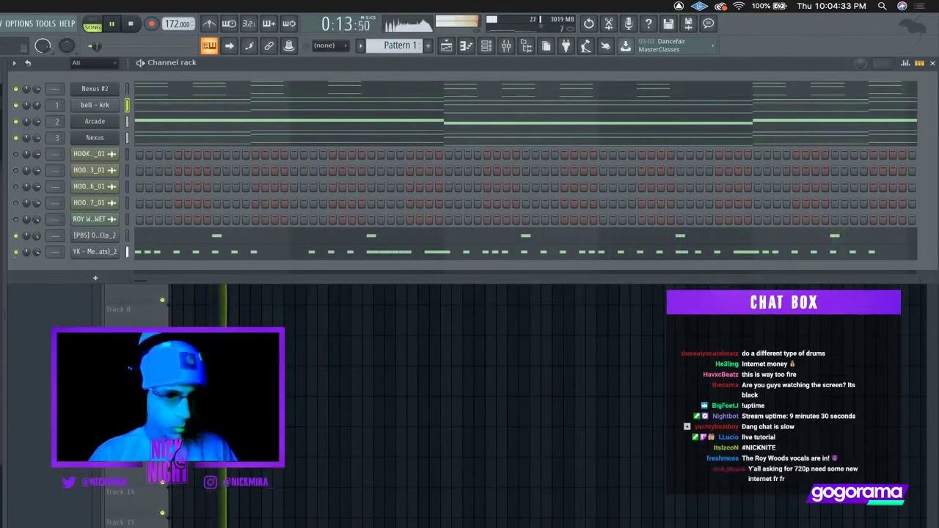
right_click(28, 138)
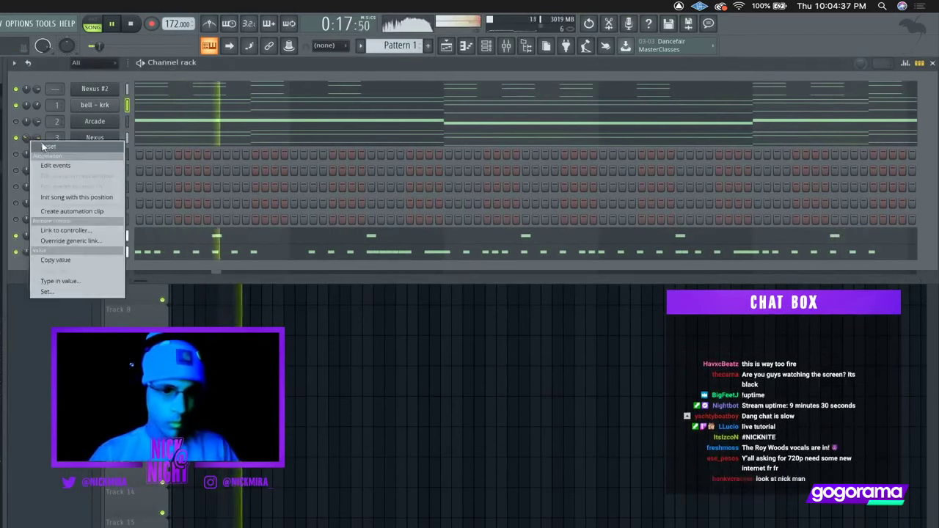
left_click(42, 145)
Unmute the ROY WAITINIG VOCALS WET channel and the four HOOK RECORDING tracks in the playlist
left_click(15, 219)
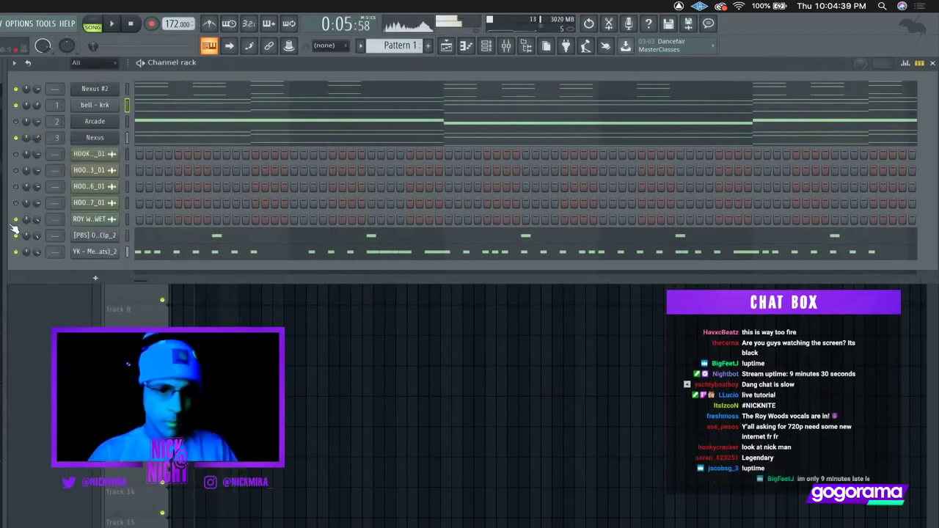
key("F6")
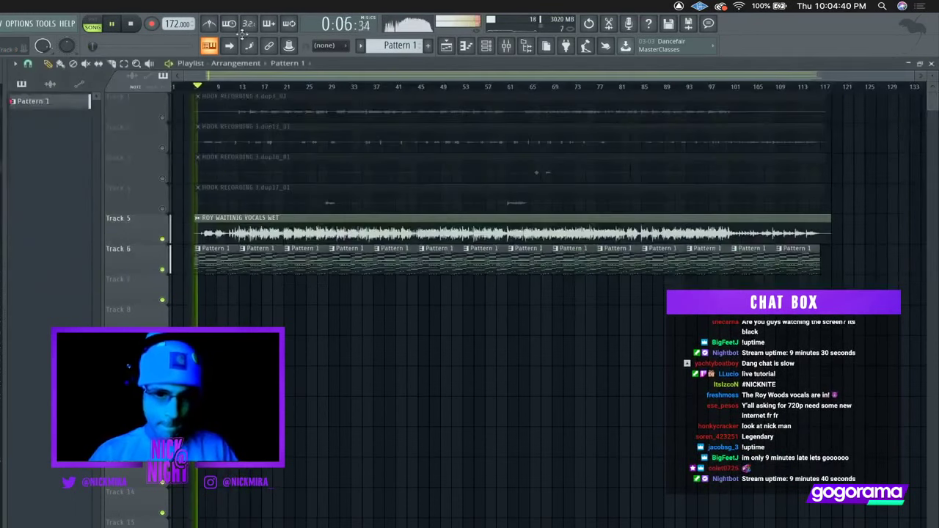
left_click_drag(163, 118, 163, 209)
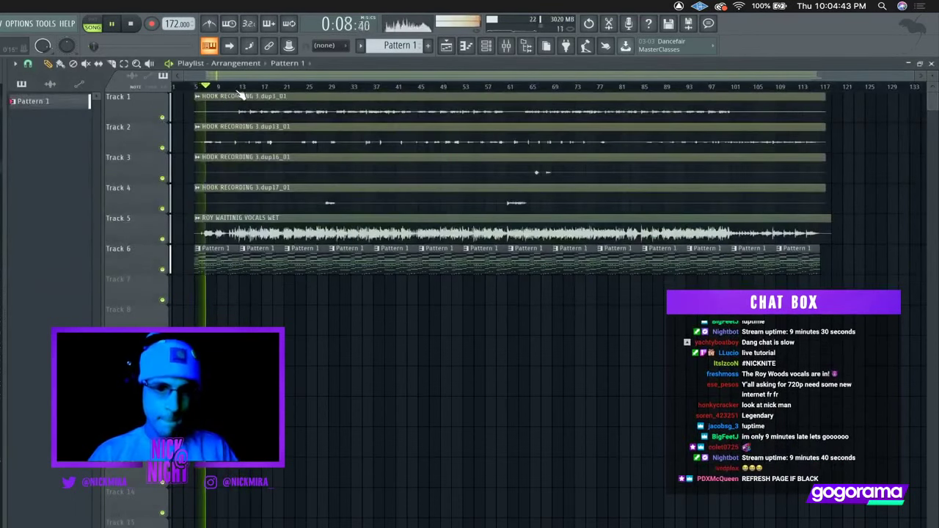
key("F6")
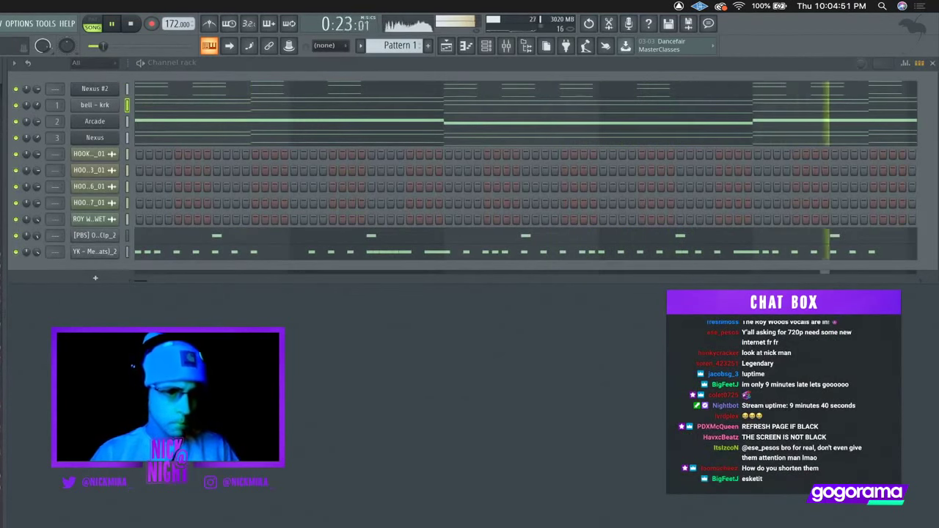
Add the 808 loop sample to the channel rack and move its channel above the [PBS] clap
left_click_drag(3, 158, 107, 265)
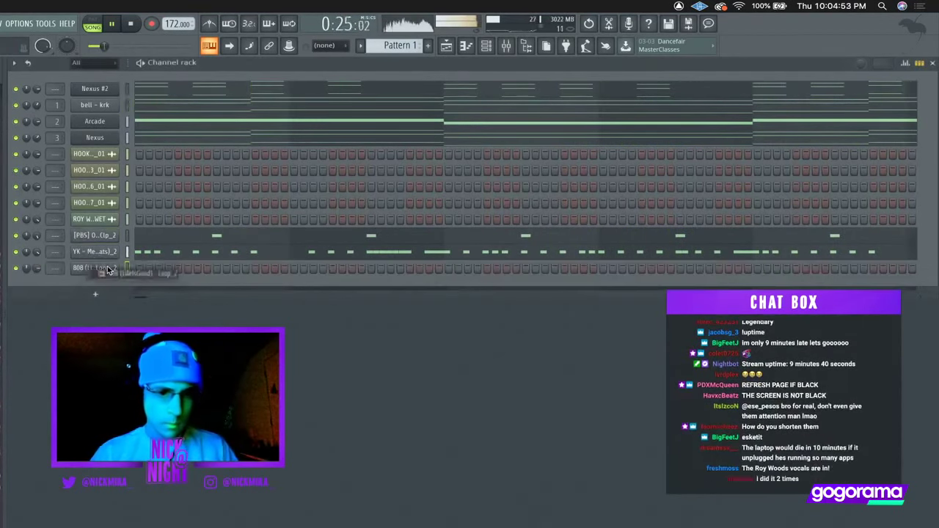
key("alt+Up")
key("alt+Up")
Copy the lower notes of the Nexus part into the 808 loop channel's piano roll, one octave higher
left_click(149, 140)
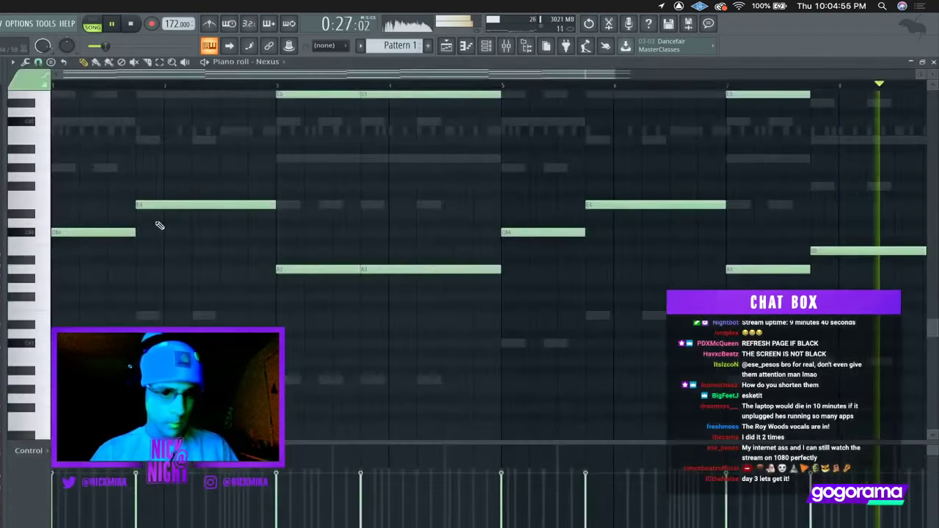
scroll(159, 226, "down", 3)
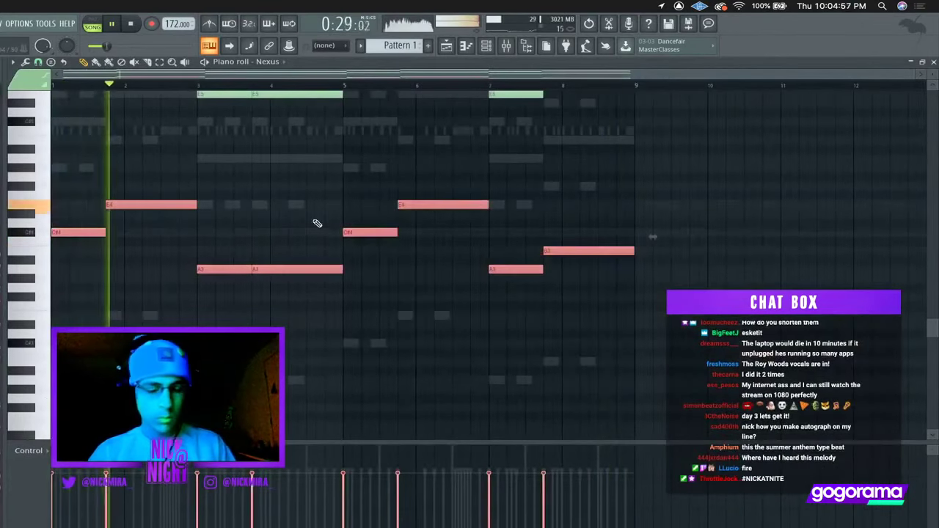
key("F6")
right_click(104, 235)
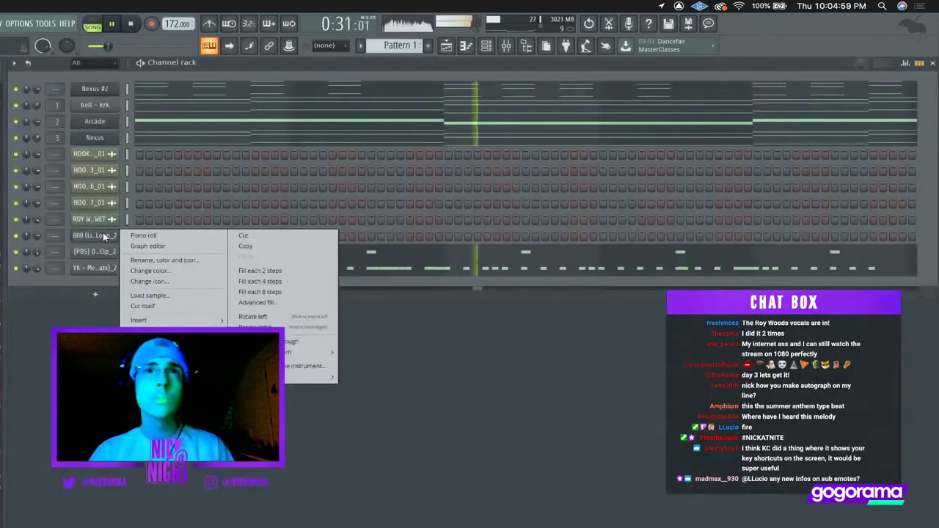
left_click(147, 236)
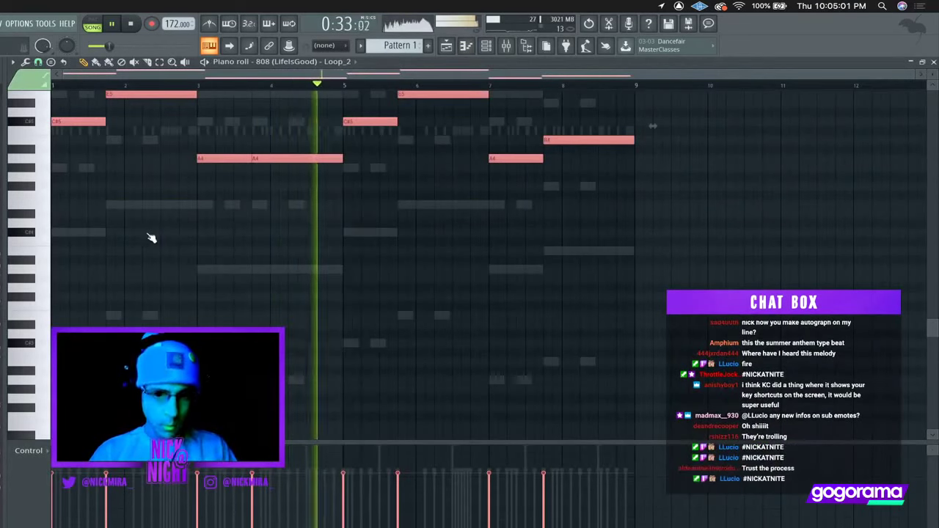
Try the whole copied 808 line in a different octave and return it to its starting pitch
key("super+a")
scroll(253, 213, "up", 5)
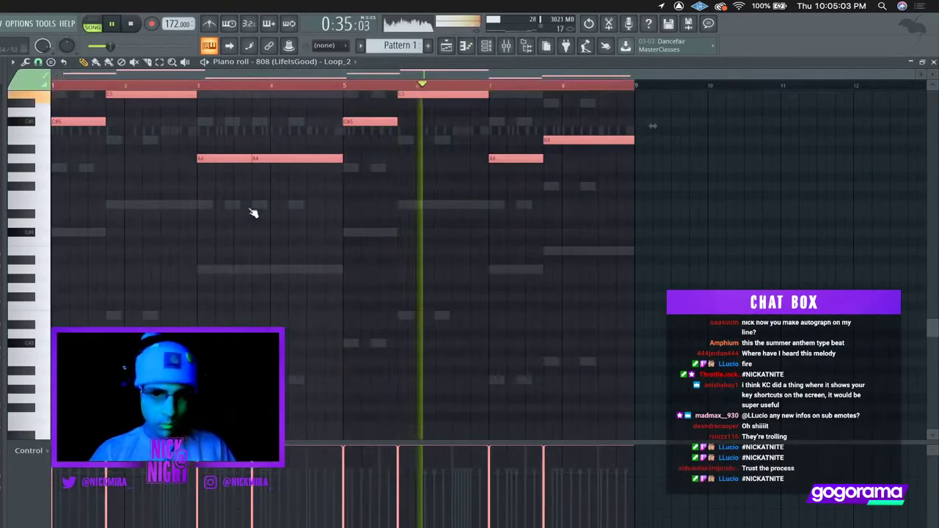
left_click_drag(253, 213, 248, 34)
key("super+z")
key("super+Up")
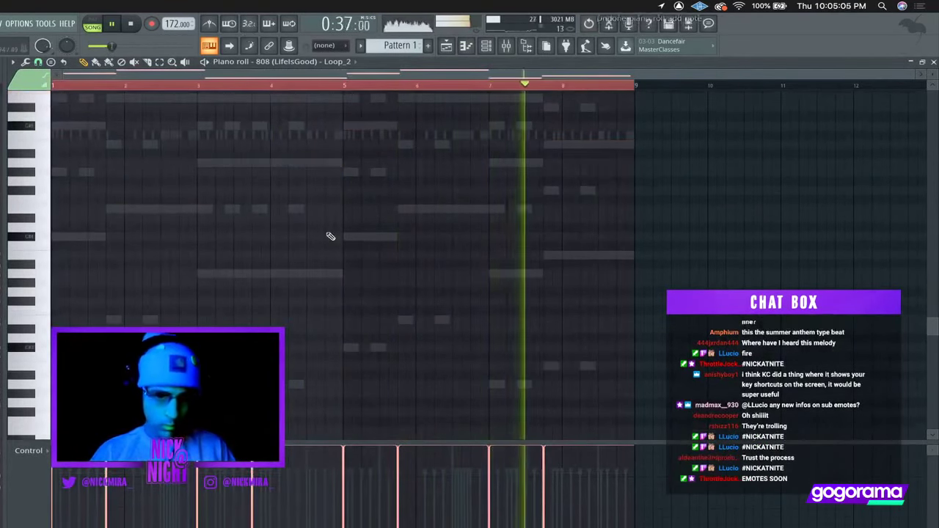
scroll(330, 236, "up", 5)
key("super+Down")
scroll(330, 236, "down", 10)
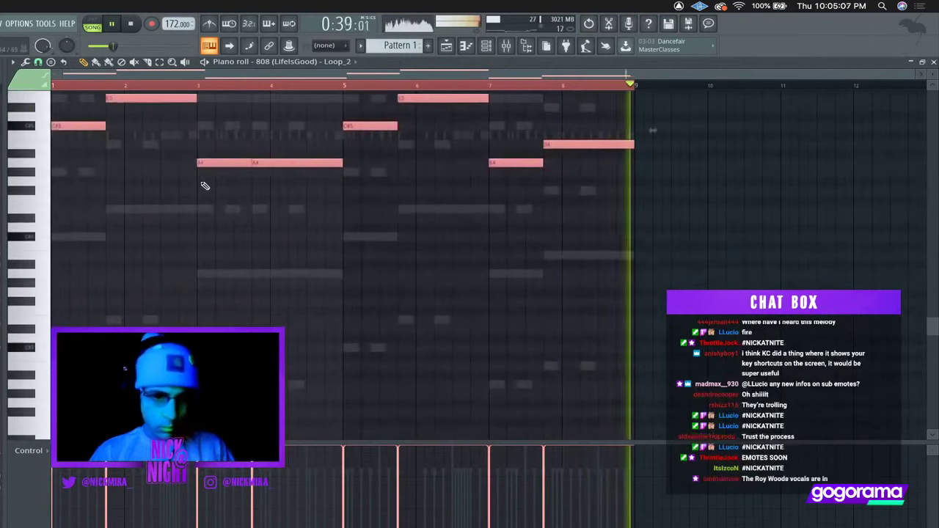
key("super+d")
scroll(101, 125, "up", 4)
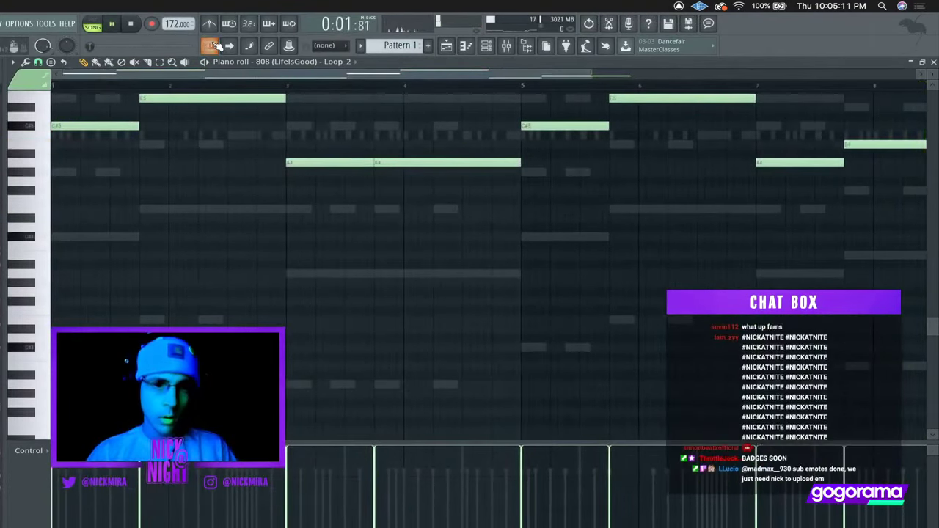
Stop playback and split the first C#5 note of the 808 line into two equal hits
key("ctrl+a")
key("space")
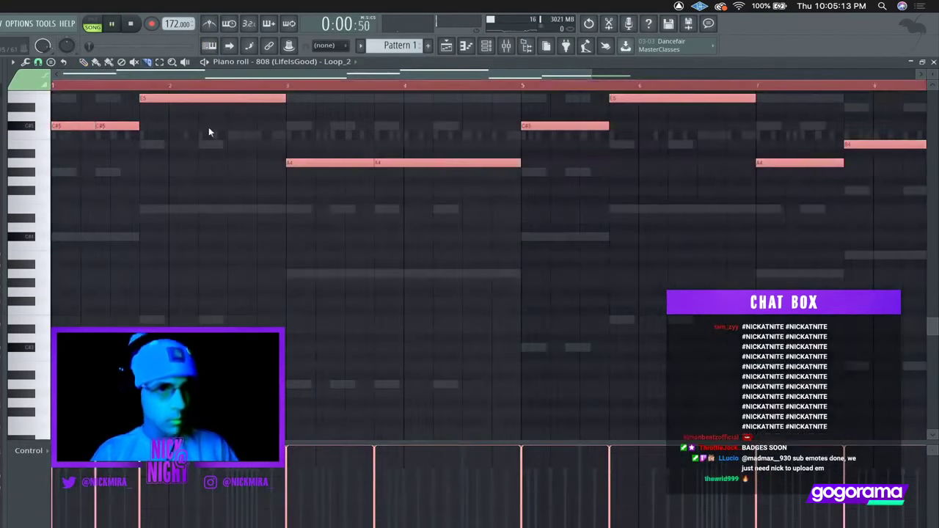
key("space")
key("ctrl+d")
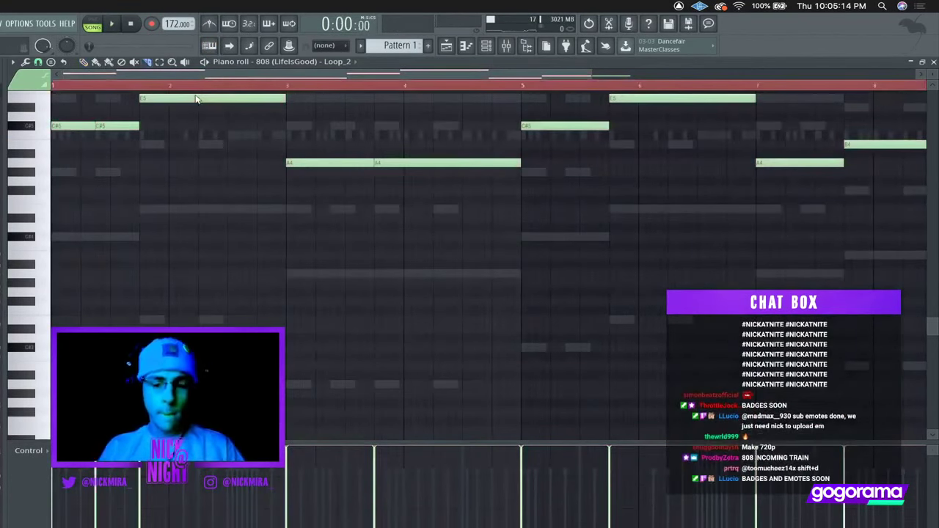
Play the pattern, raise all 808 notes one octave, and split the remaining long notes into repeated hits
key("space")
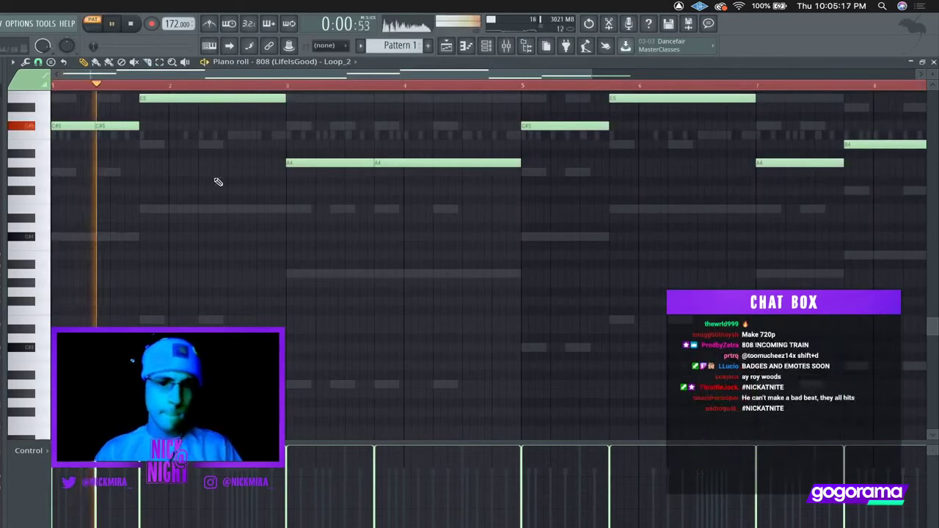
scroll(198, 195, "down", 2)
key("ctrl+a")
key("ctrl+Up")
key("space")
scroll(197, 213, "up", 4)
key("space")
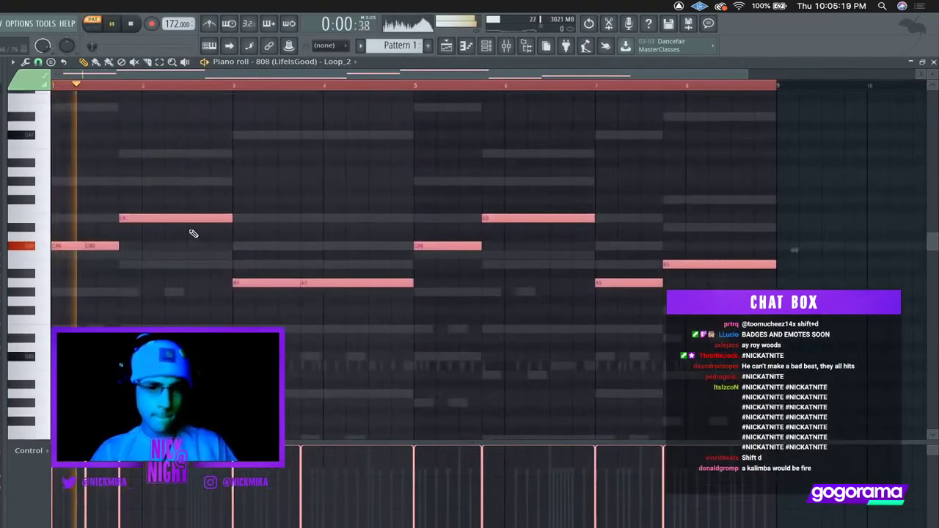
key("ctrl+d")
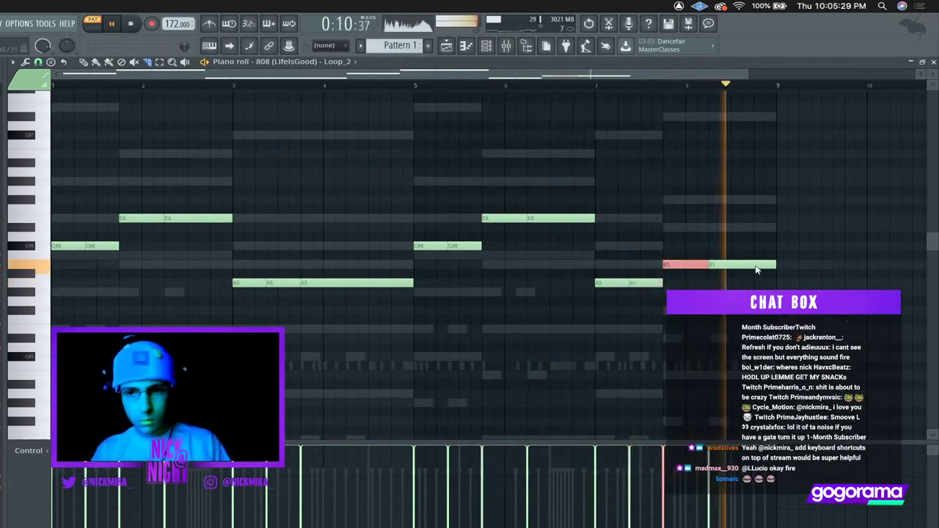
Lower the whole 808 line one octave, and raise only its A and B notes back up an octave
key("ctrl+a")
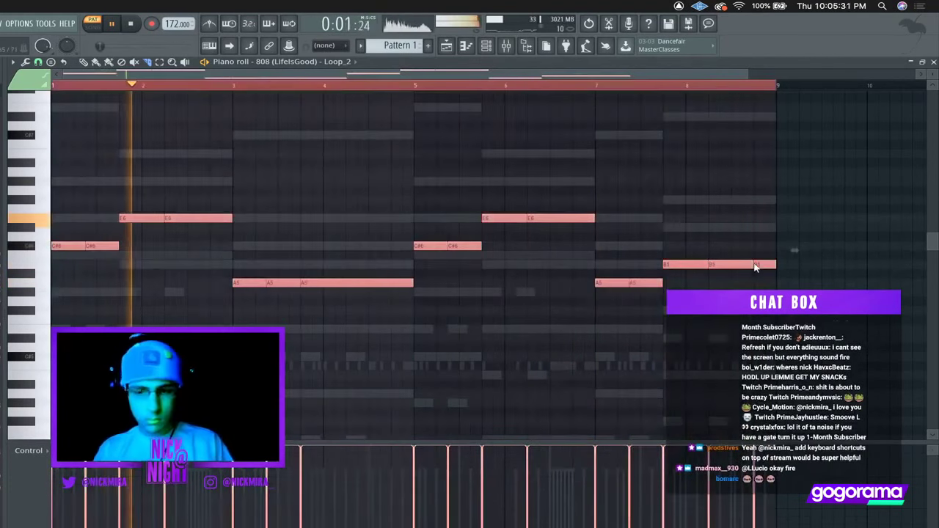
key("ctrl+Down")
key("ctrl+d")
scroll(492, 273, "down", 2)
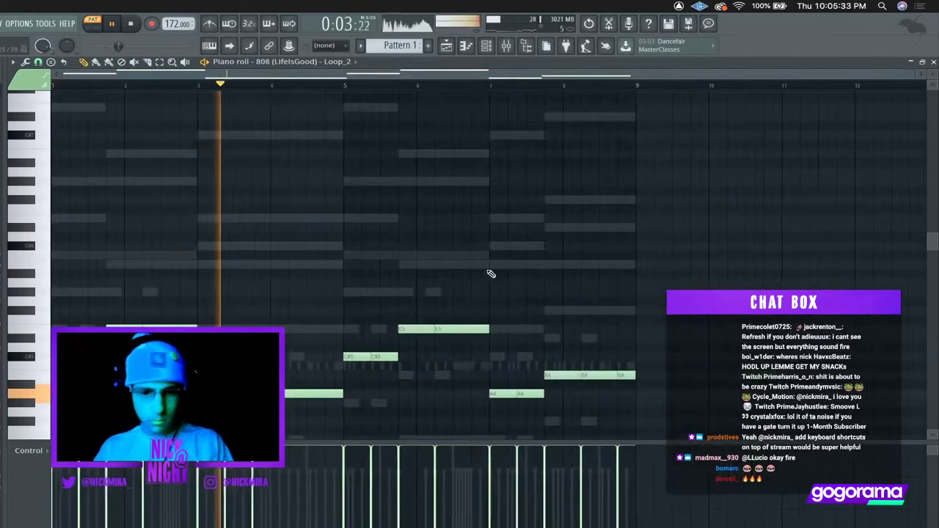
left_click_drag(188, 371, 688, 442)
key("ctrl+Up")
key("ctrl+d")
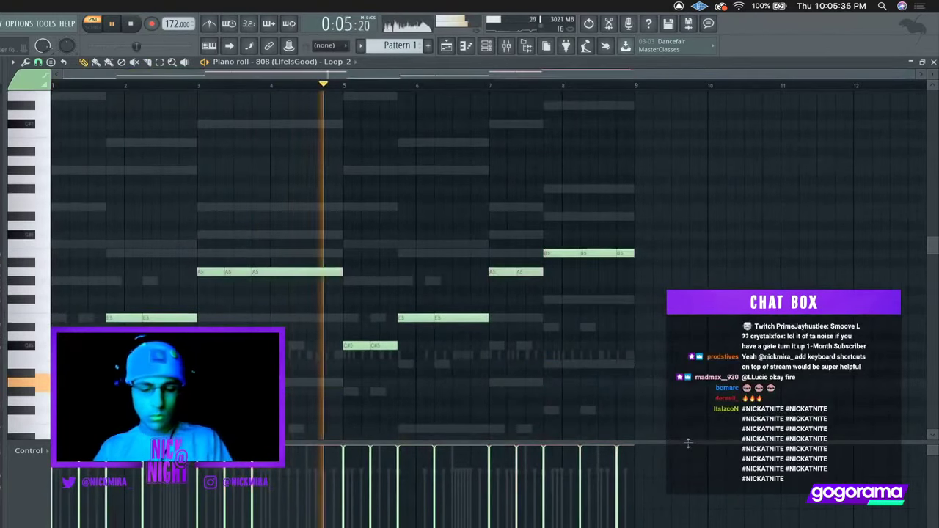
Play the arrangement in song mode from about bar 13, listening with the bell - krk and Nexus channels muted
key("F6")
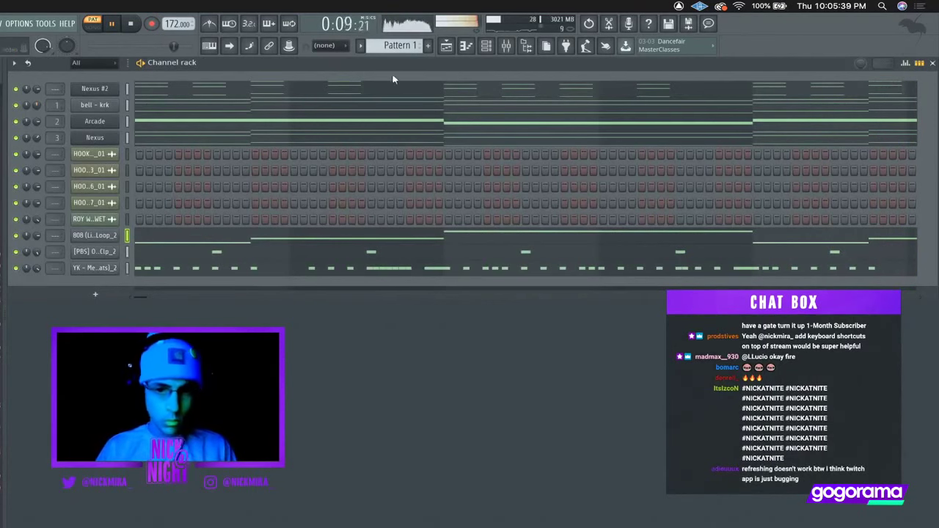
left_click(446, 46)
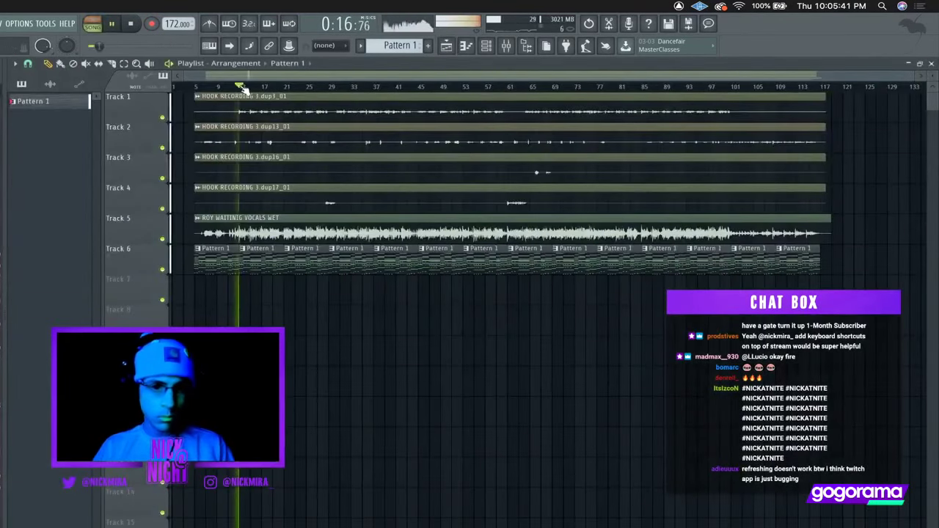
double_click(260, 249)
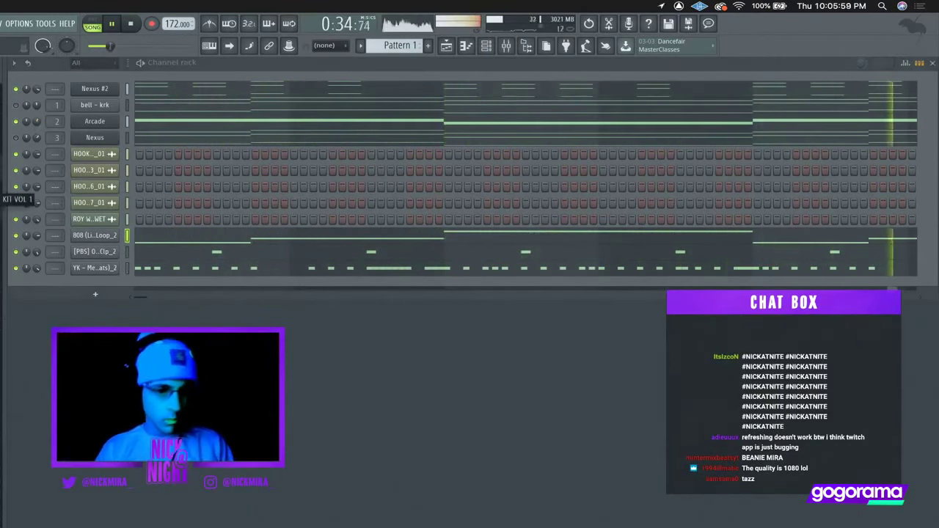
Try layering a copy of the Nexus #2 notes one beat later and one octave higher
left_click(163, 88)
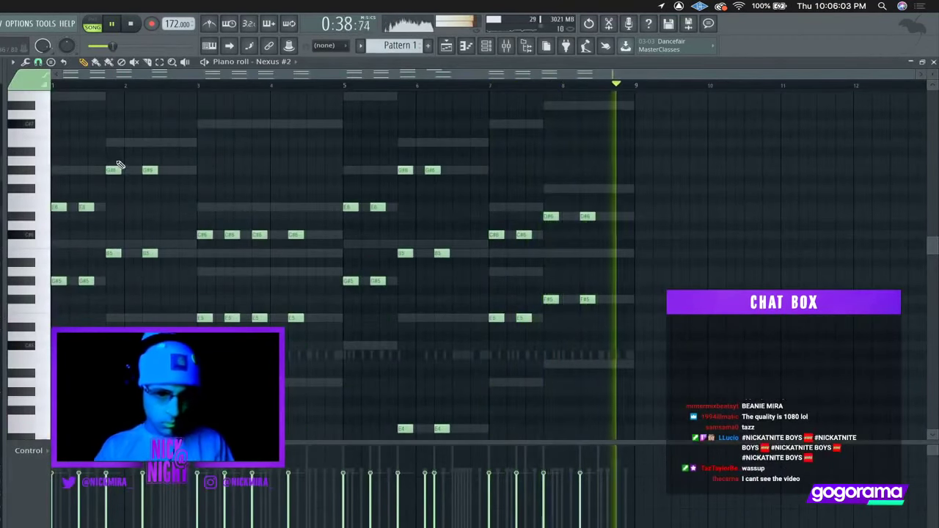
key("super+a")
left_click_drag(115, 170, 131, 171)
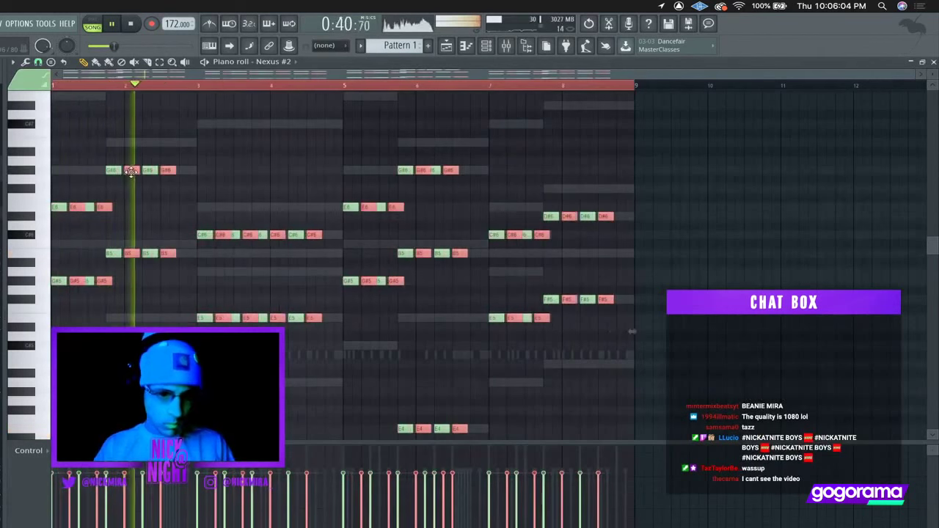
key("ctrl+Up")
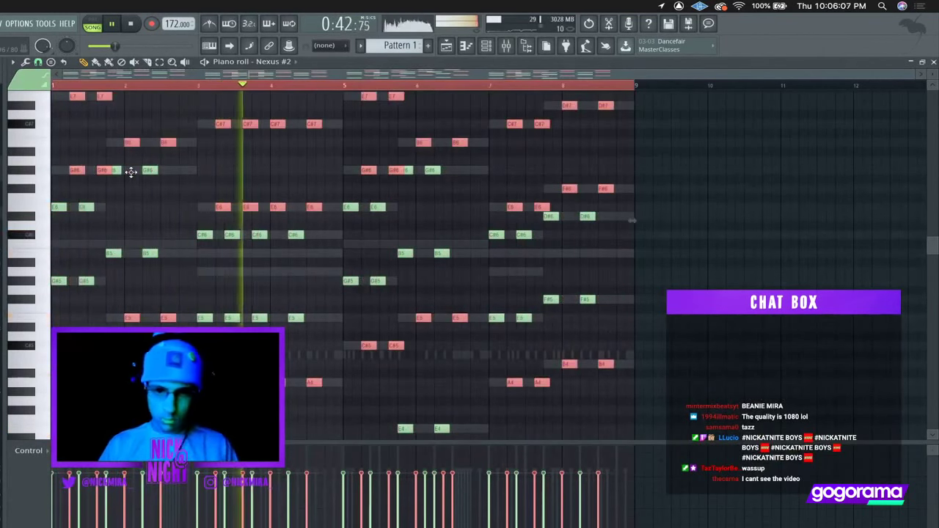
key("Delete")
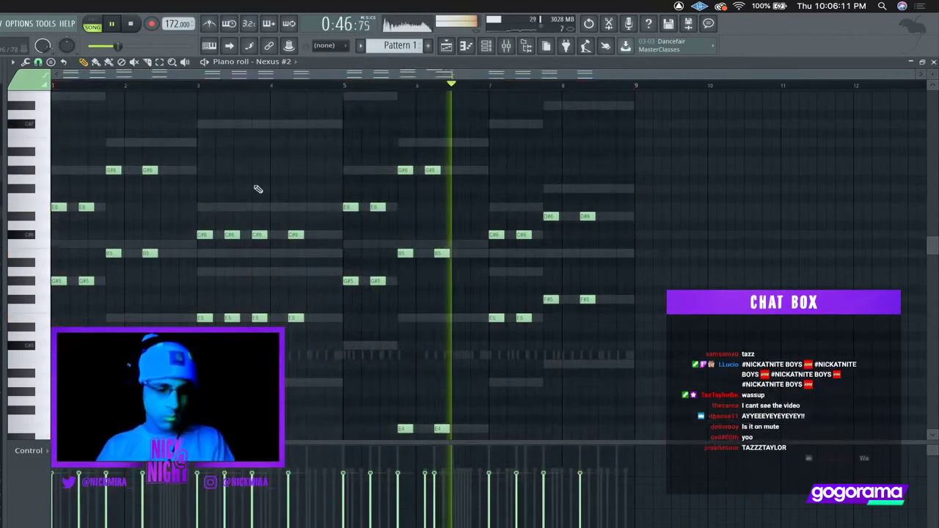
Insert a second Arcade instrument in the channel rack, stop playback, and move its window fully into view
key("F7")
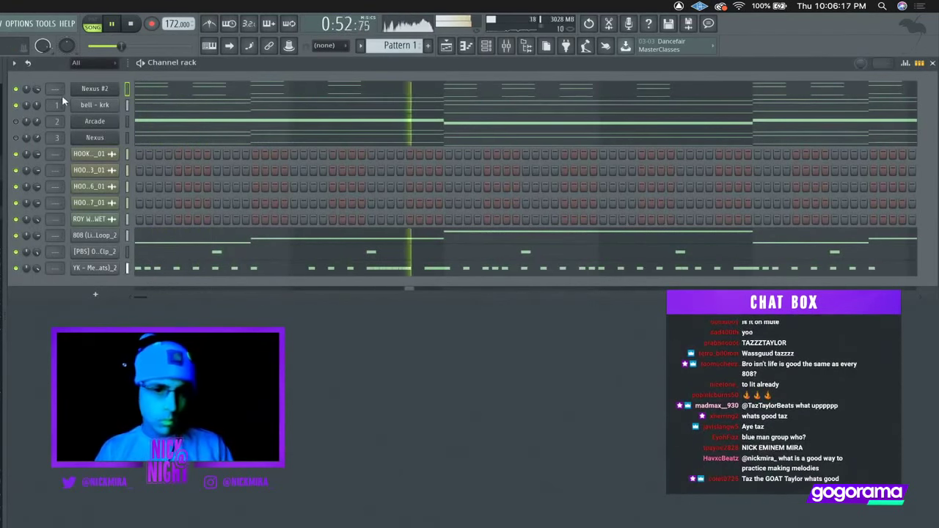
right_click(103, 88)
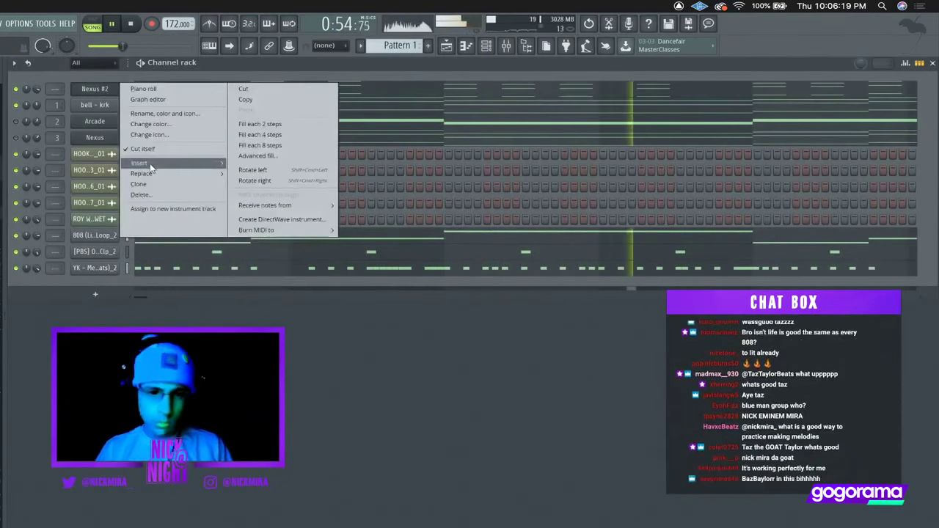
mouse_move(147, 165)
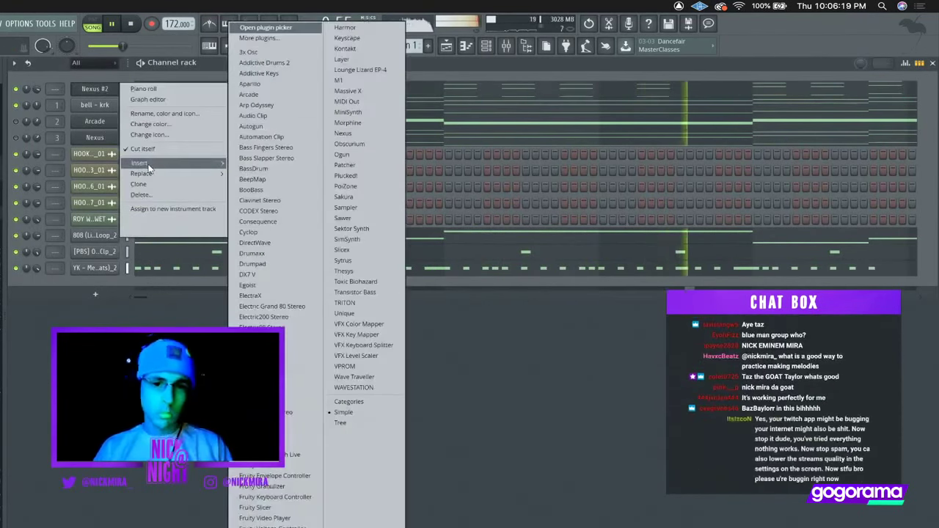
left_click(279, 97)
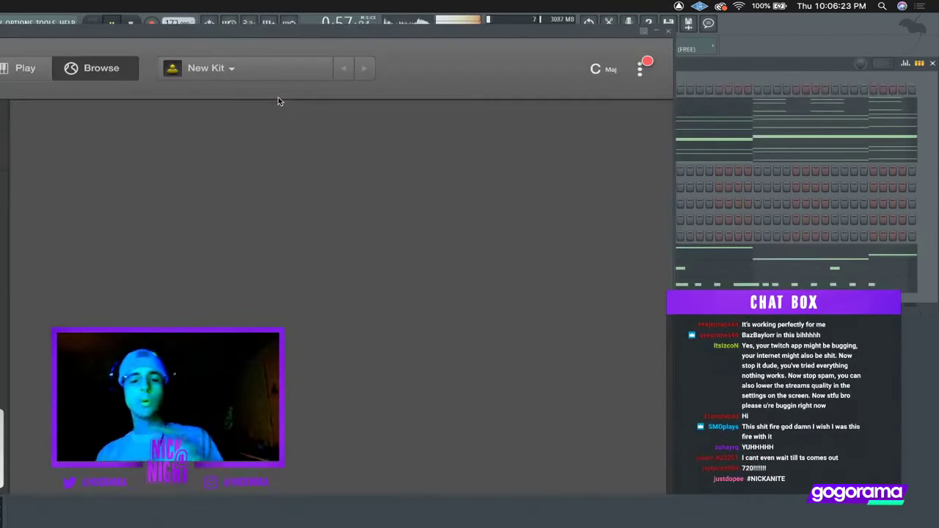
key("space")
left_click_drag(333, 31, 578, 75)
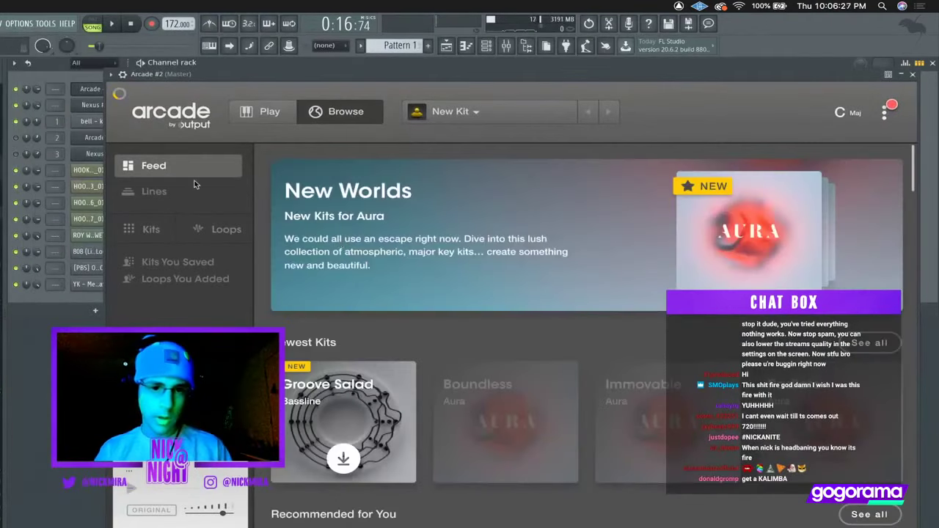
Browse the Arcade lines and load the Find Your Way kit from the Hooked line
left_click(195, 188)
scroll(462, 307, "down", 20)
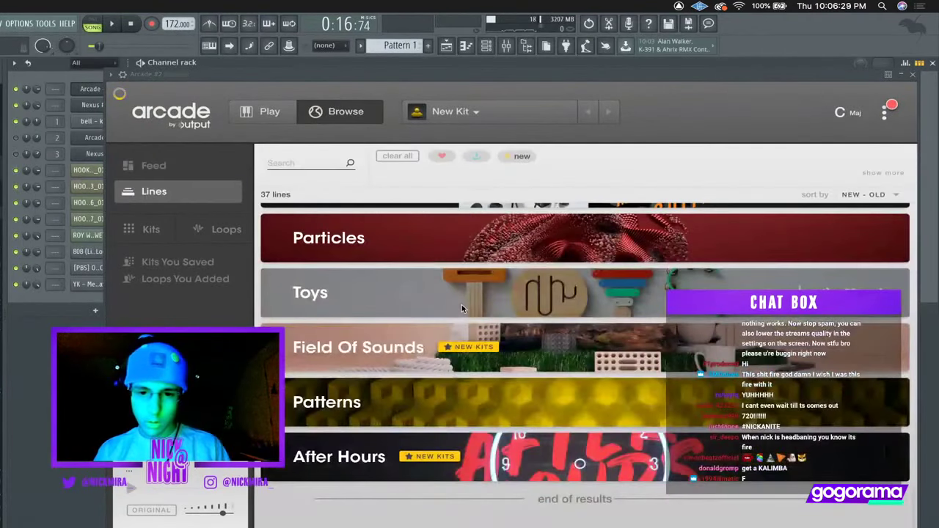
scroll(461, 304, "up", 20)
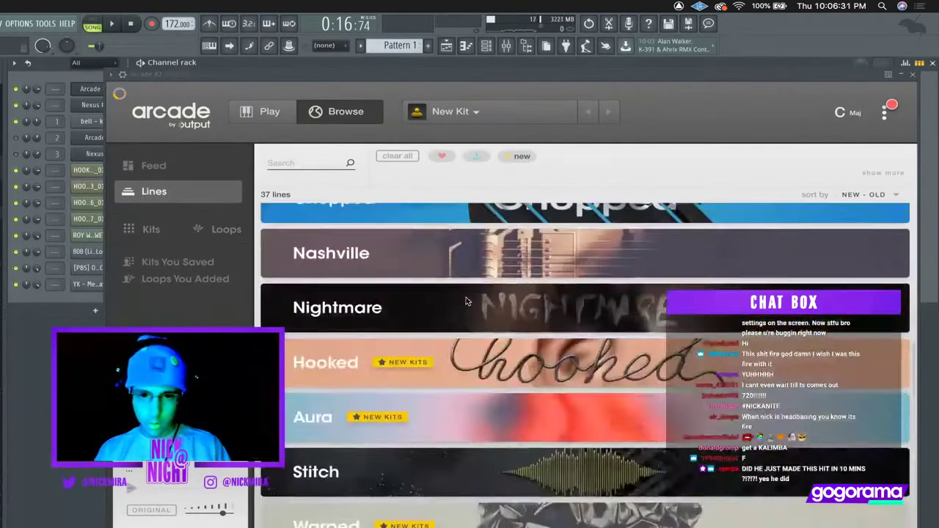
scroll(468, 301, "down", 2)
left_click(470, 253)
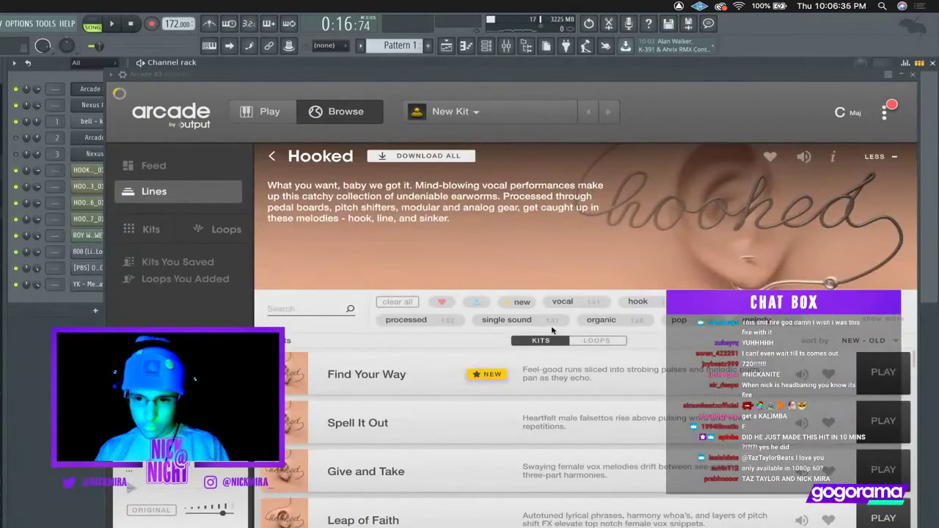
left_click(883, 374)
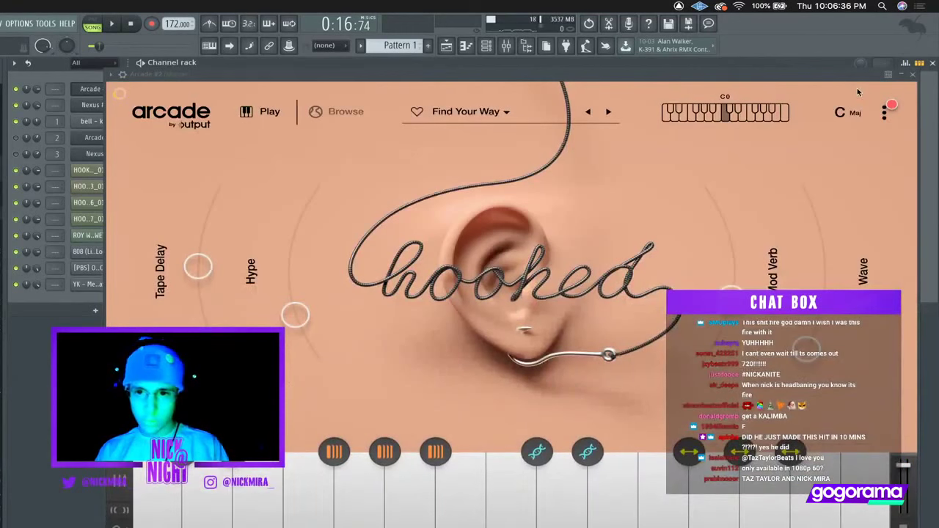
Set the new Arcade instrument's session key to C# minor and audition two of the kit's vocal samples
left_click(852, 114)
left_click(827, 185)
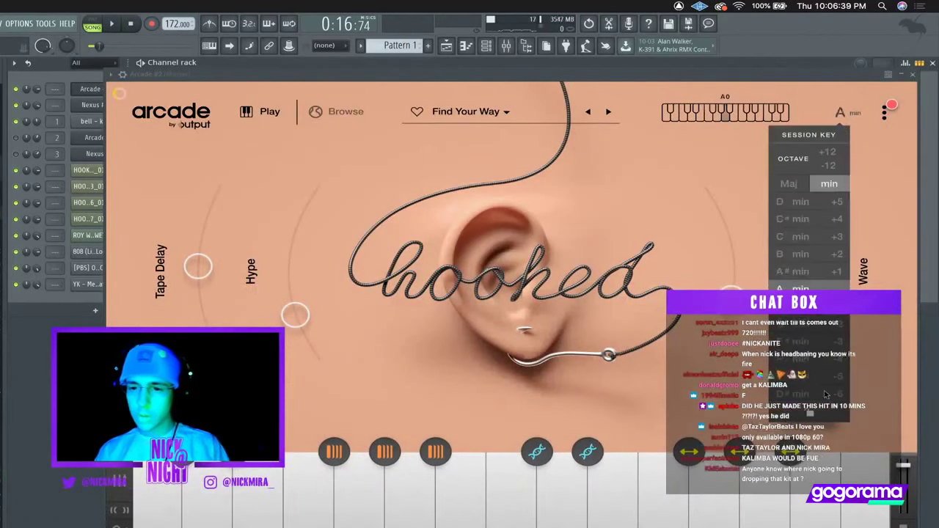
left_click(802, 219)
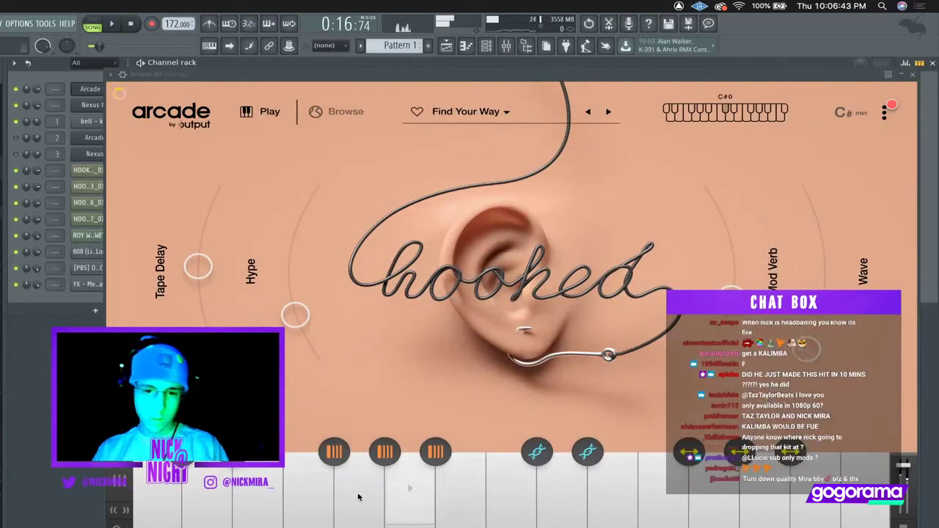
left_click(409, 490)
left_click(257, 497)
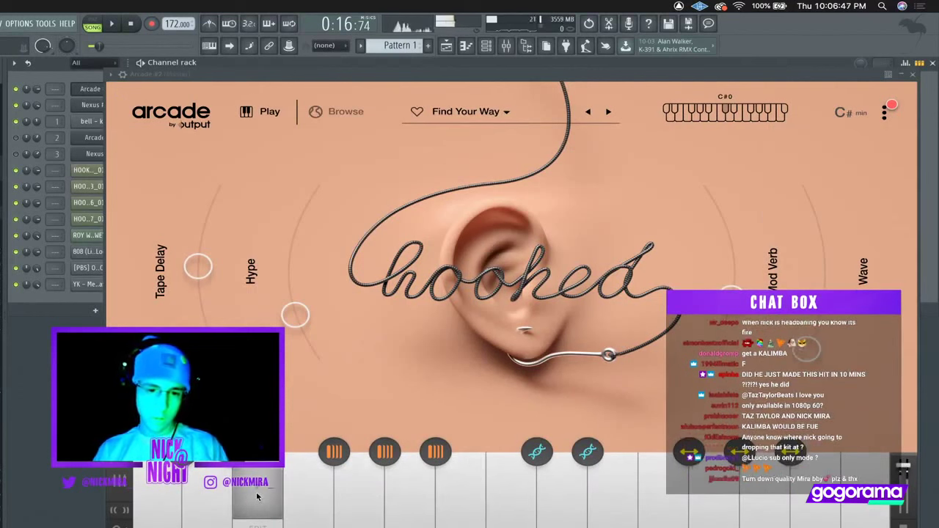
Audition another vocal sample of the Find Your Way kit and close the new Arcade instrument's window
left_click(208, 497)
left_click(207, 496)
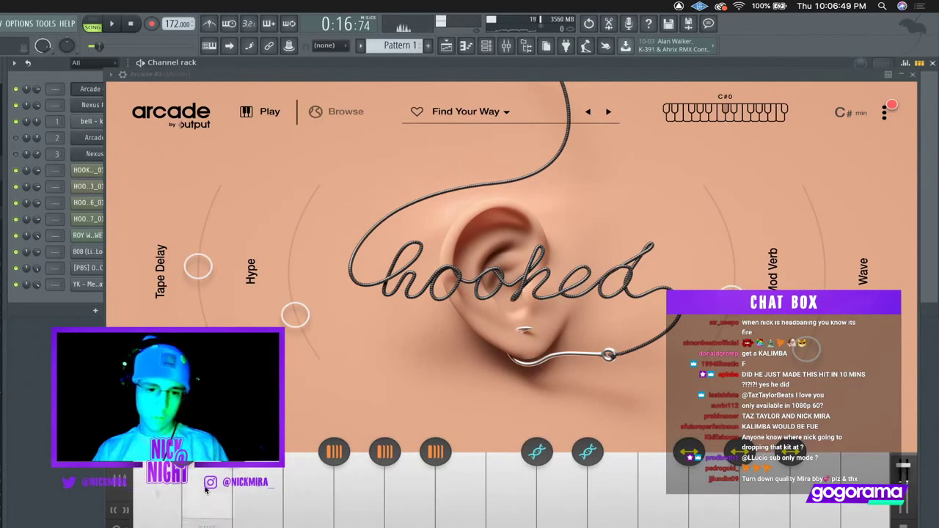
key("Escape")
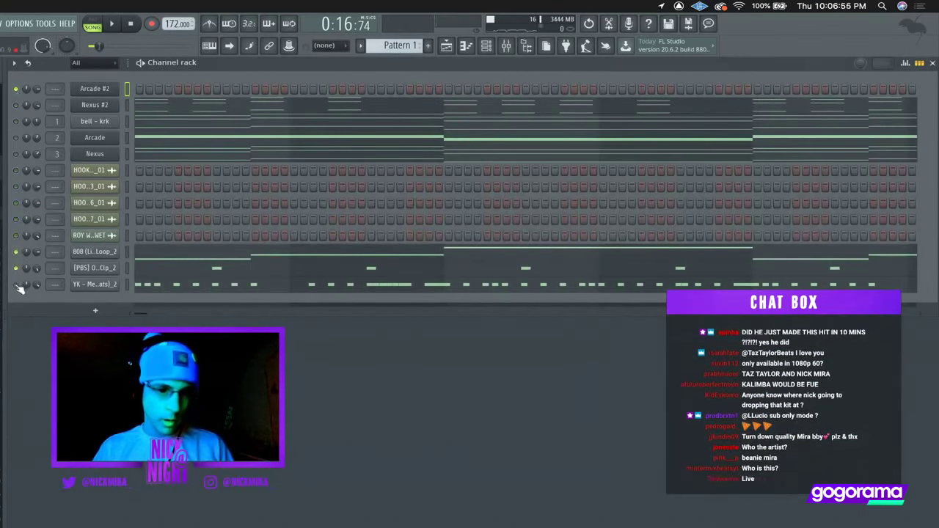
Open the Arcade #2 piano roll and place an E4 note at bar 1 and a D4 note on its fourth beat
key("space")
right_click(109, 89)
left_click(143, 89)
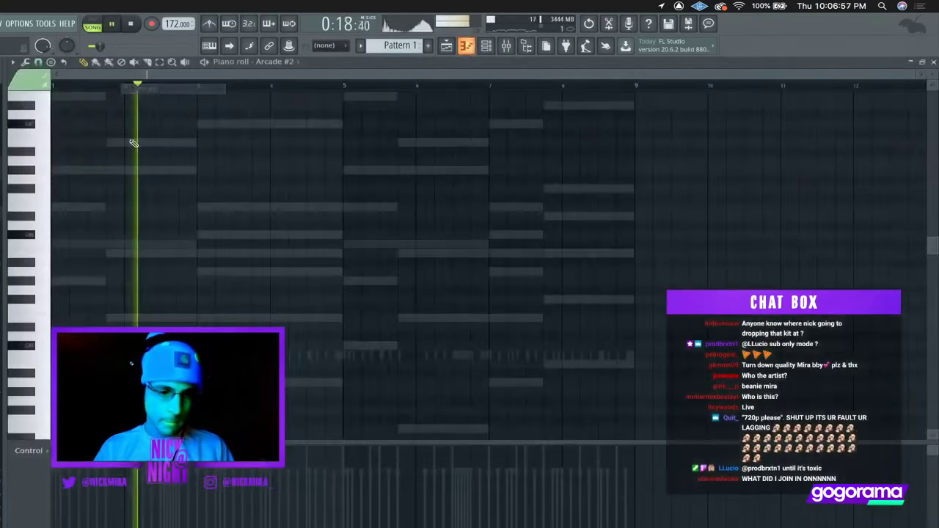
key("space")
scroll(52, 251, "down", 2)
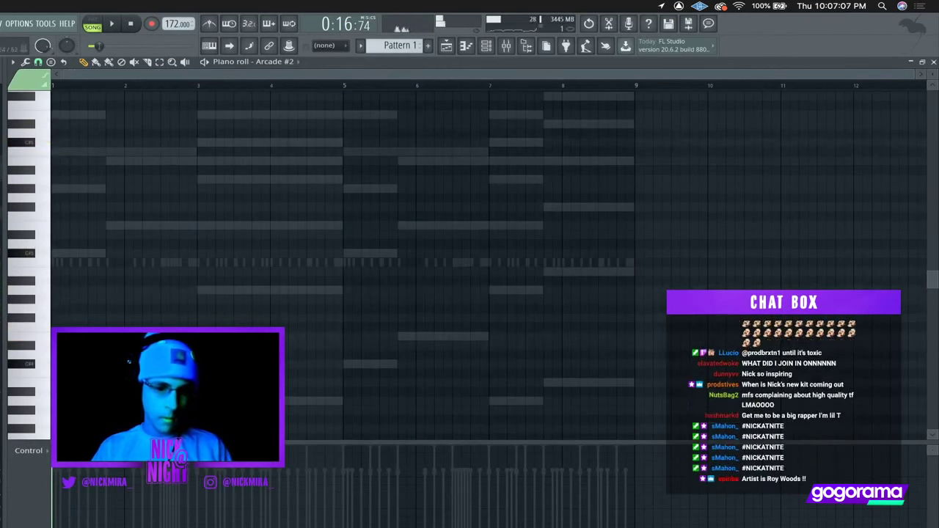
key("space")
key("space")
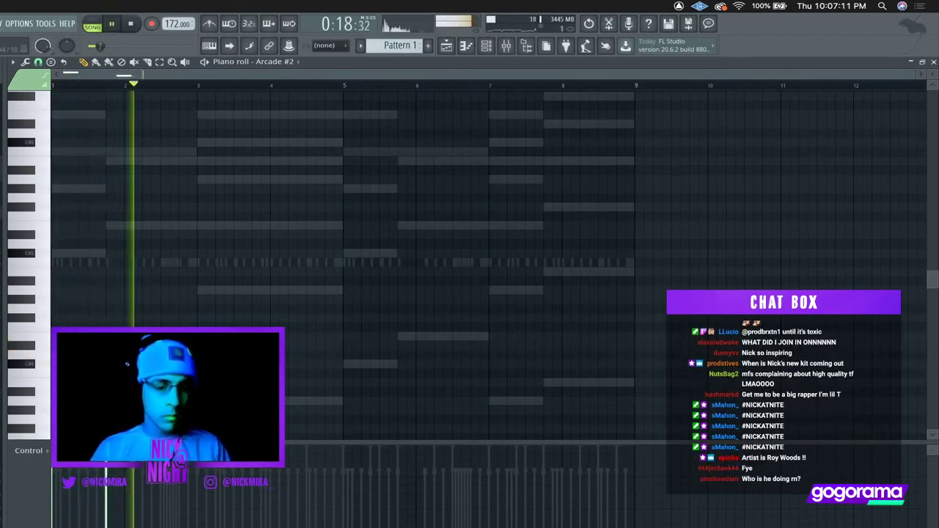
Place a short A4 note at the start of bar 3 and delete the trial note below it
left_click(197, 323)
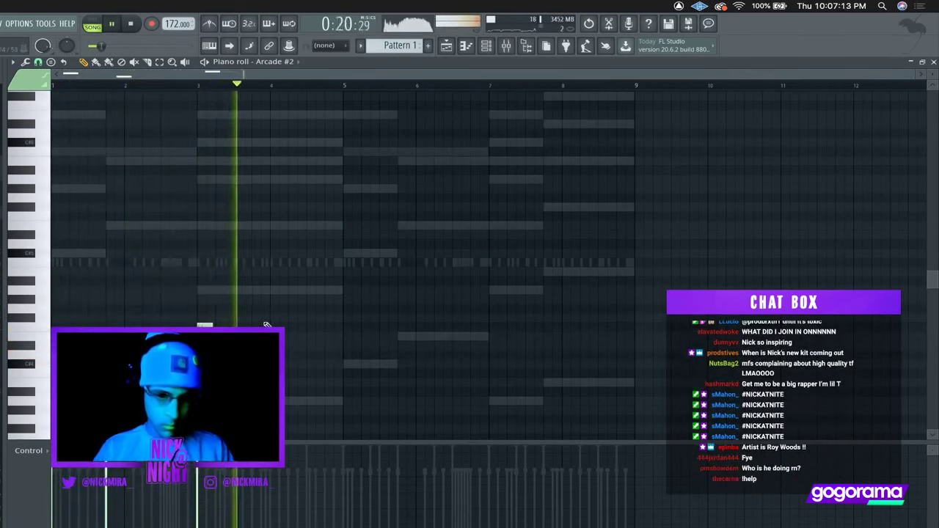
key("space")
left_click_drag(255, 287, 202, 288)
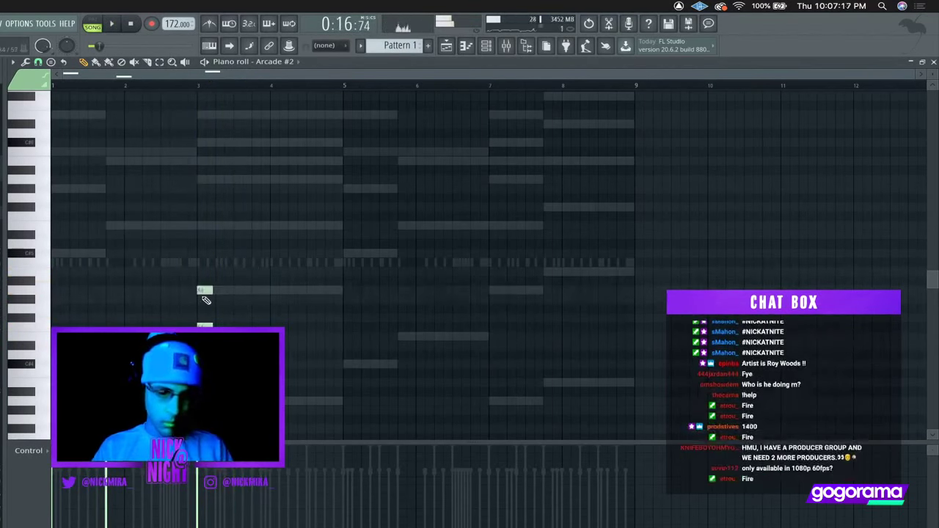
right_click(205, 325)
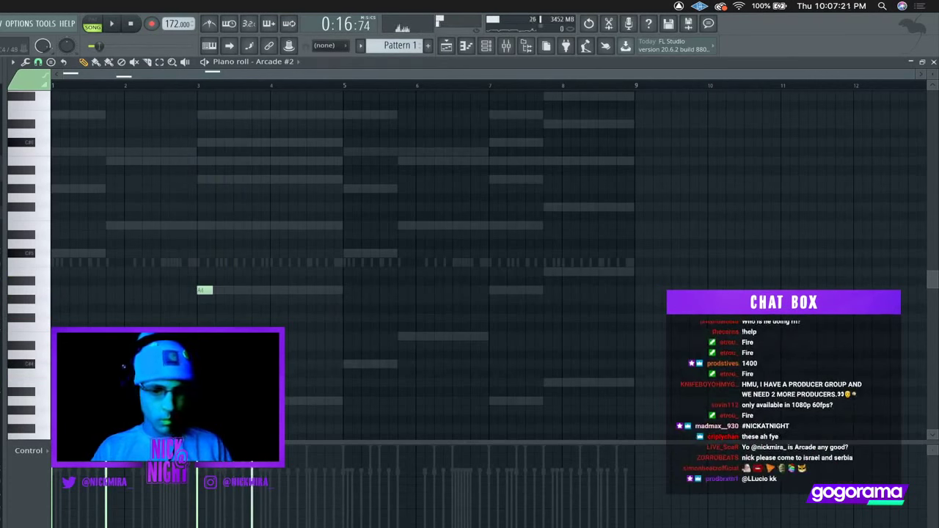
Add a C4 note about three beats long on bar 3's fourth beat and duplicate the phrase from bar 5
key("space")
left_click_drag(266, 373, 309, 376)
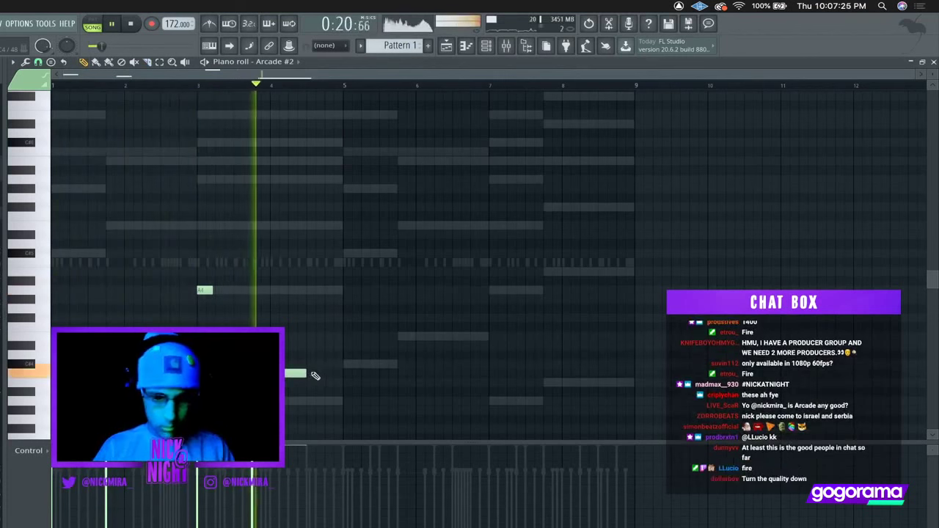
key("ctrl+a")
left_click_drag(302, 374, 577, 394)
key("ctrl+d")
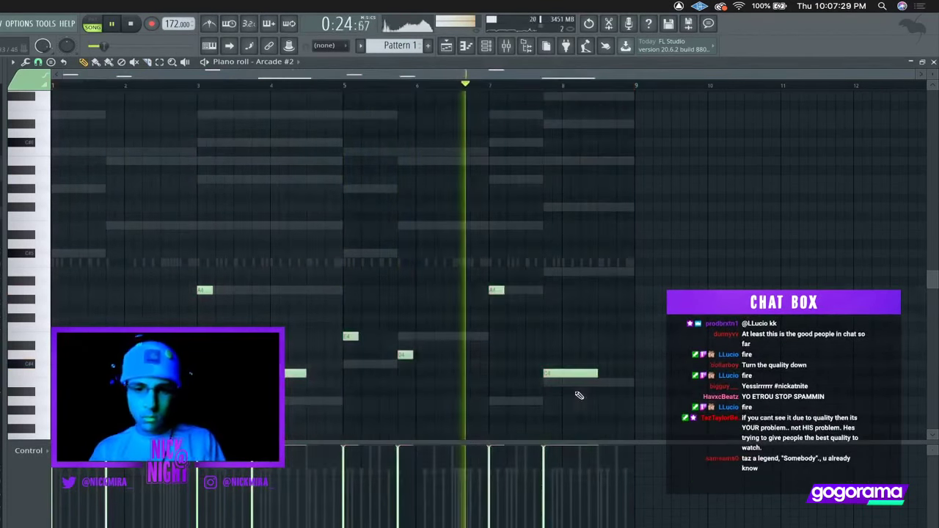
Reopen the Arcade #2 instrument, stop playback and open the editor of the Candlelight Vox Ooh 01_75 BPM_C Maj sample
key("F6")
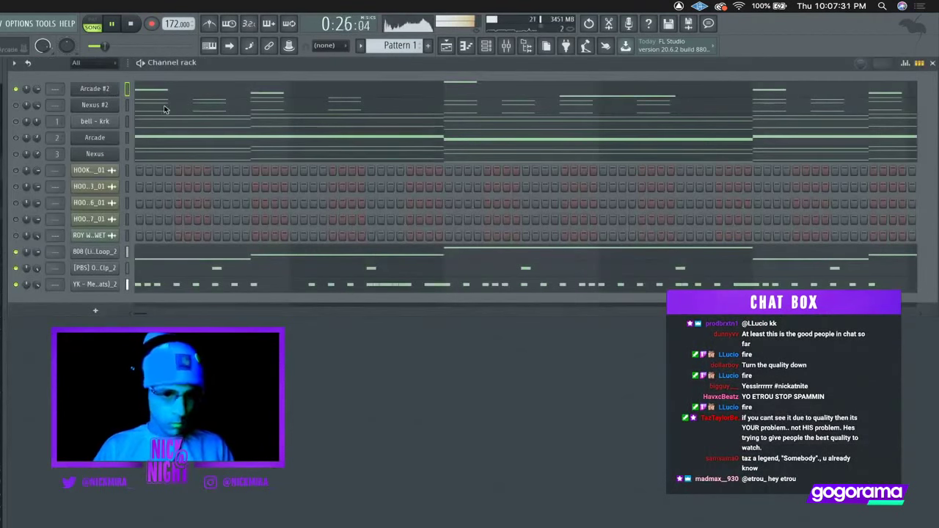
key("Return")
key("space")
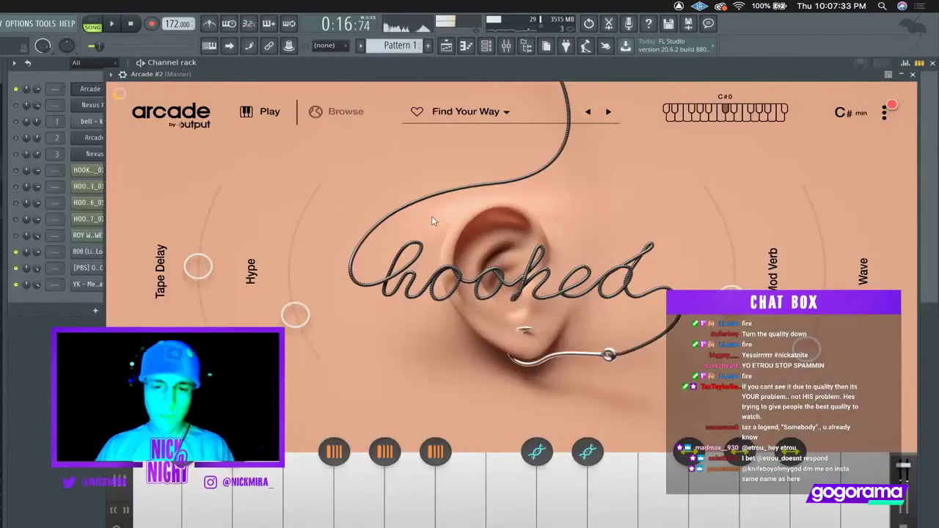
left_click(164, 500)
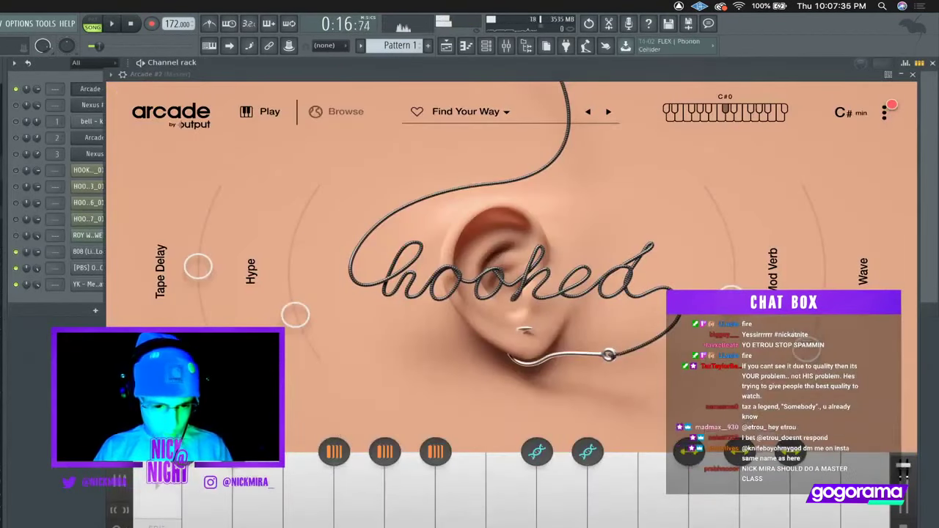
left_click(158, 526)
scroll(307, 253, "up", 10)
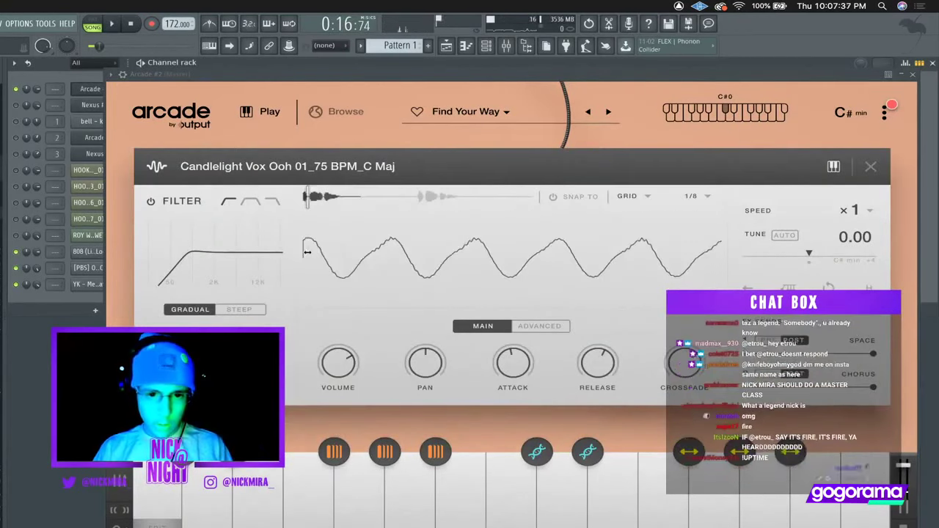
Move the sample's start marker to the beginning of the second vocal burst, check it in playback and close the instrument
scroll(308, 252, "down", 8)
scroll(307, 252, "up", 3)
scroll(308, 253, "down", 1)
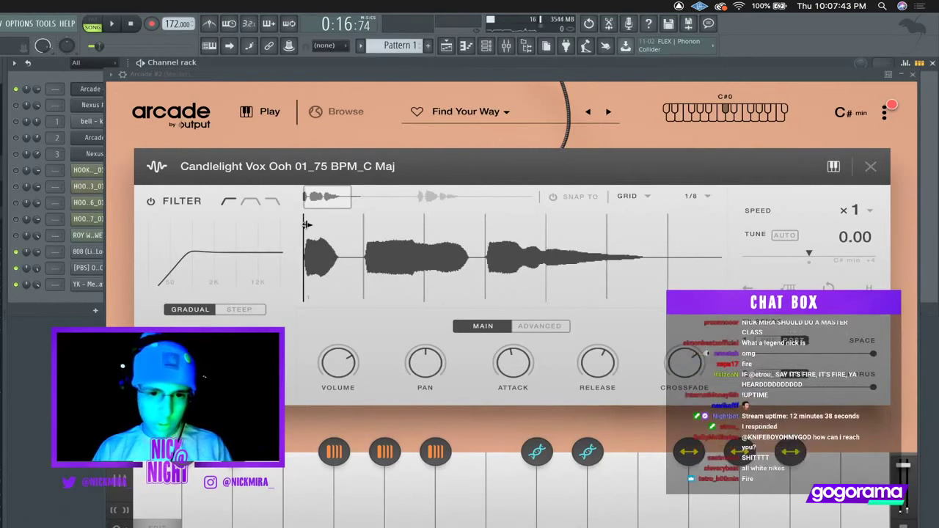
mouse_move(308, 225)
left_mouse_down()
mouse_move(320, 228)
mouse_move(295, 234)
left_mouse_up()
scroll(488, 222, "right", 2)
scroll(488, 222, "left", 2)
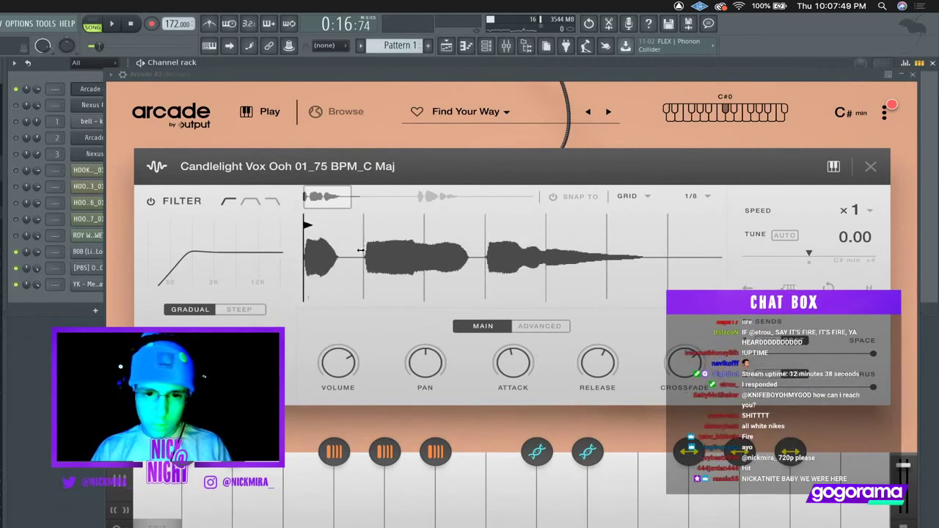
key("space")
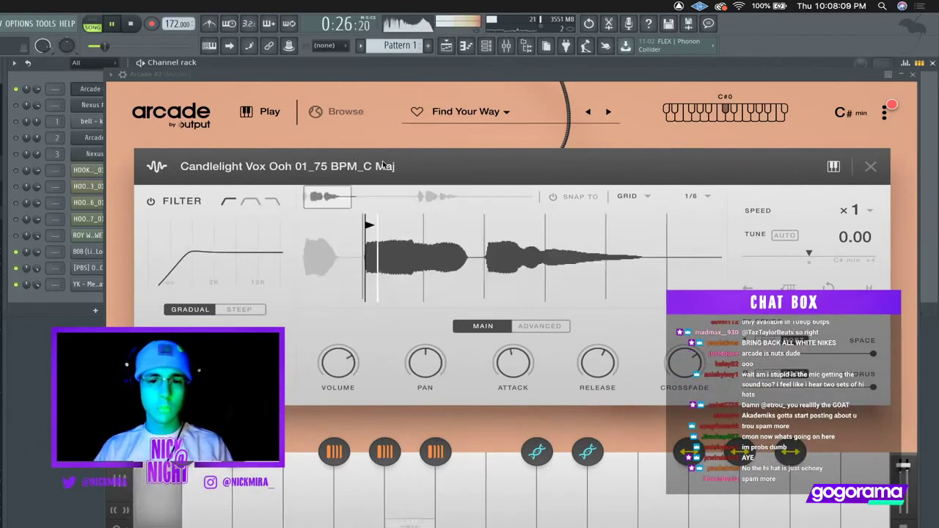
key("Escape")
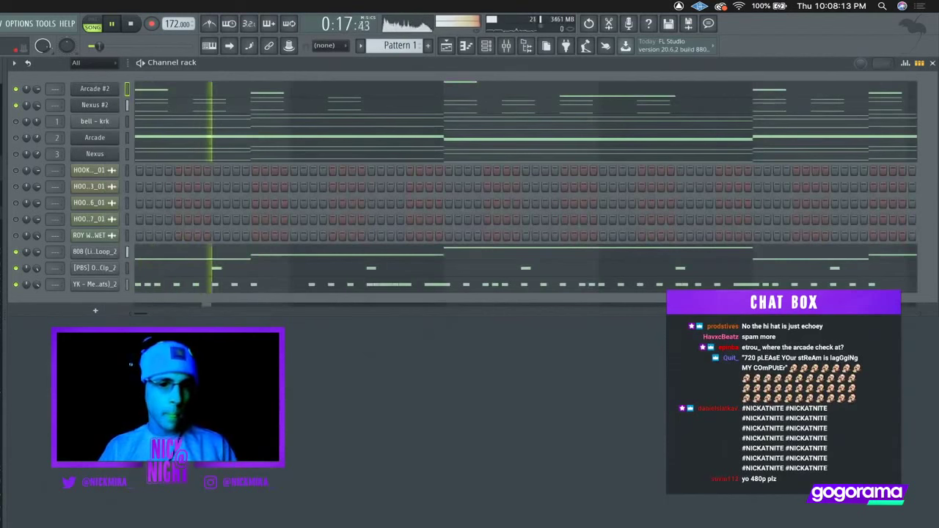
Unmute the Roy Woods vocal, the hook recordings and the Arcade channel, and play the song against the playlist arrangement
left_click(17, 237)
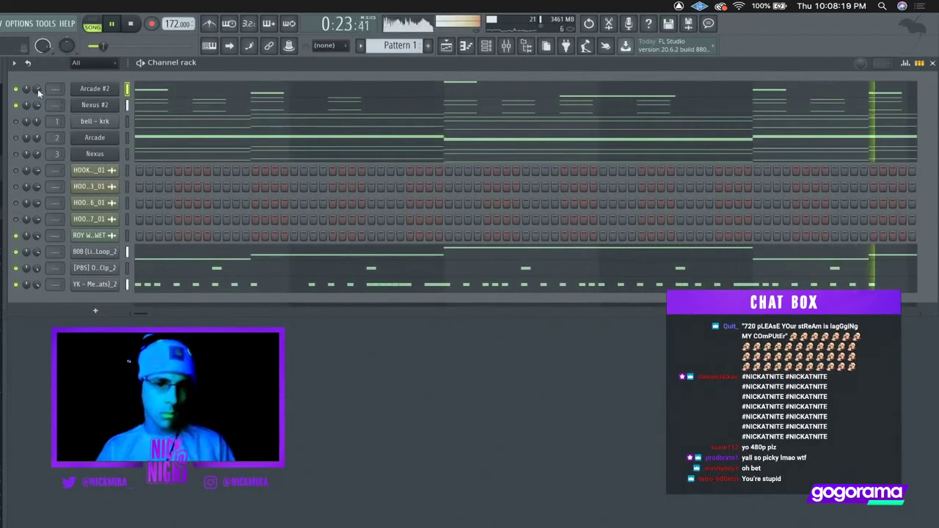
left_click(17, 123)
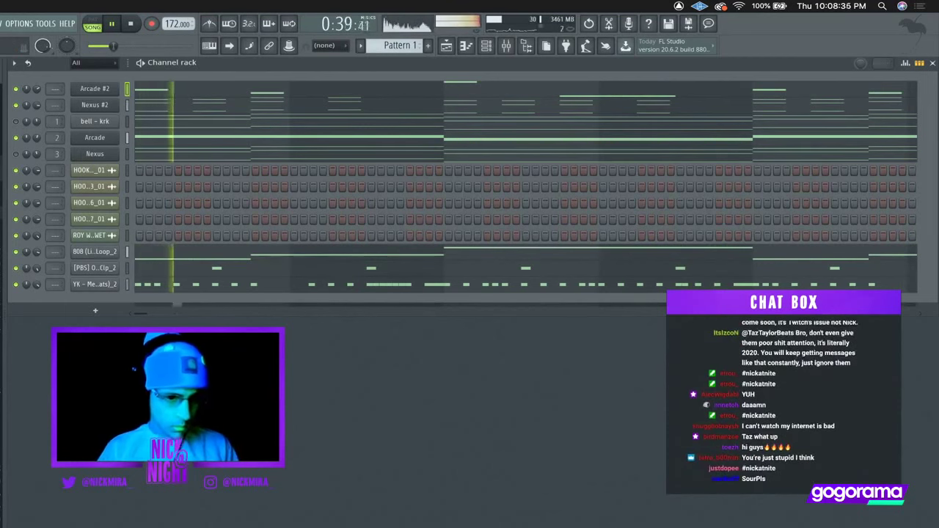
key("space")
key("F5")
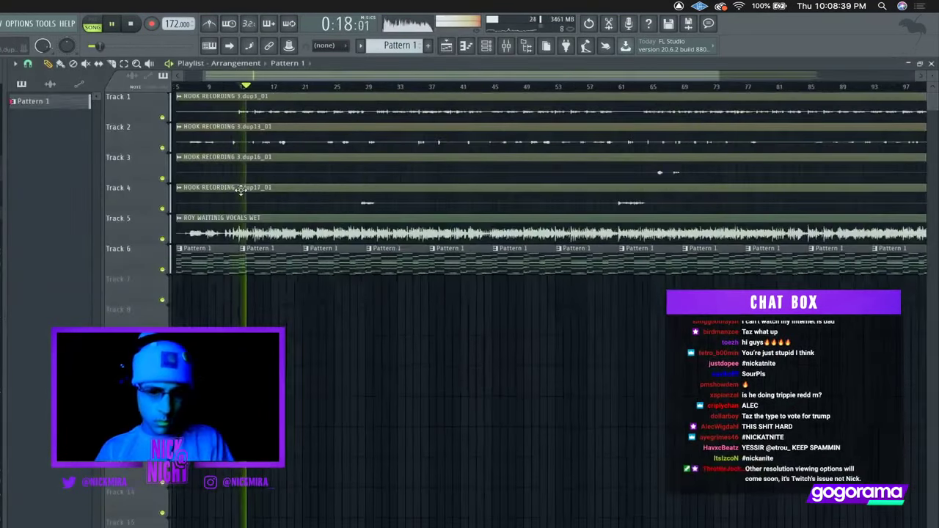
key("F6")
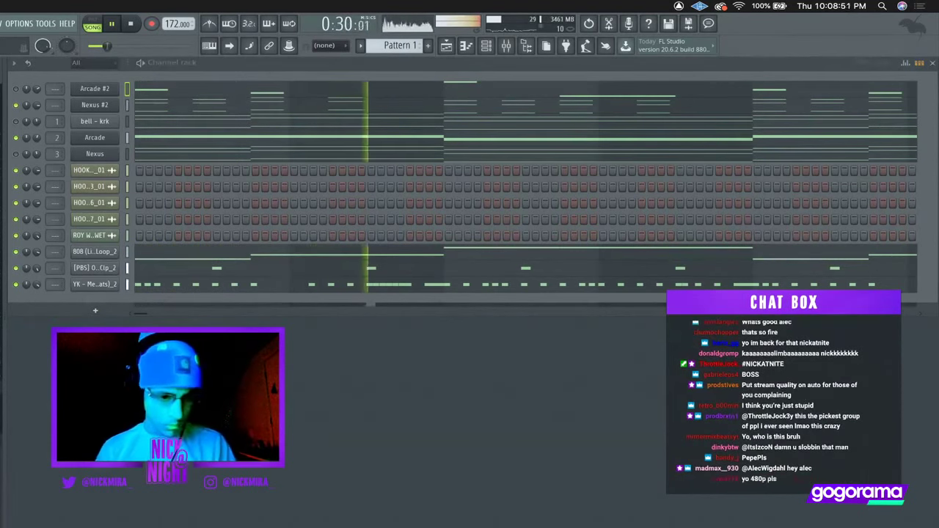
Add the "(kick) got em" sample as a channel and move it up three places, directly above the 808
left_click_drag(1, 316, 118, 303)
key("alt+Up")
key("alt+Up")
key("alt+Up")
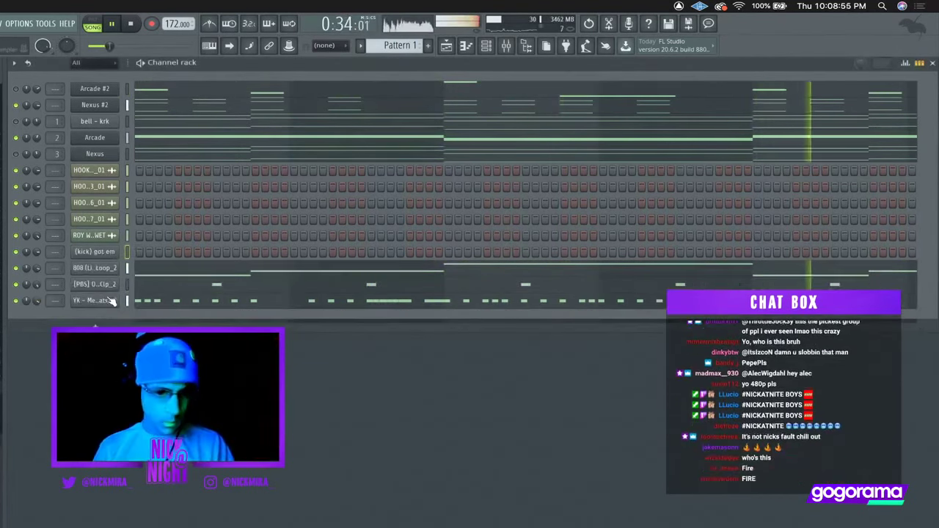
Copy the 808 notes into the "(kick) got em" channel and open its piano roll
left_click(126, 268)
key("super+v")
left_click(154, 253)
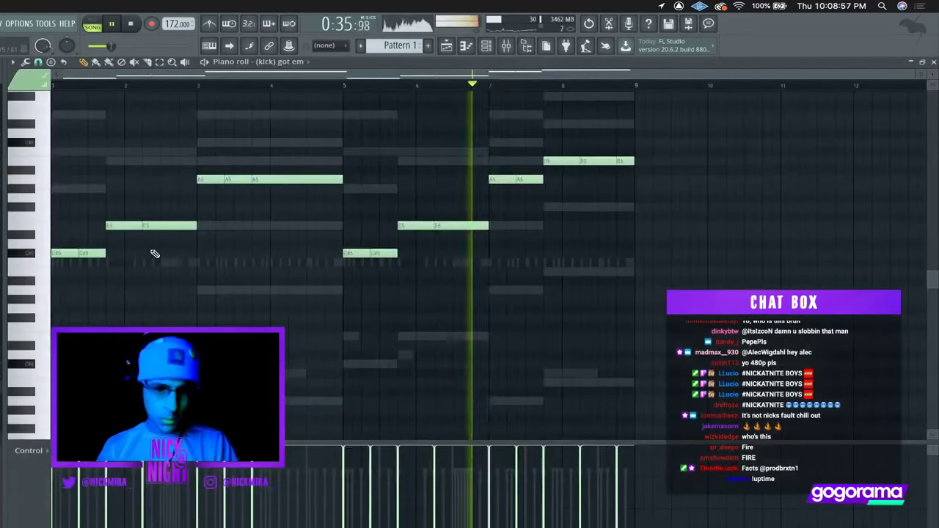
Limit all kick notes to the single pitch A4 and discard their lengths
key("alt+k")
key("Return")
key("shift+d")
scroll(151, 254, "up", 3)
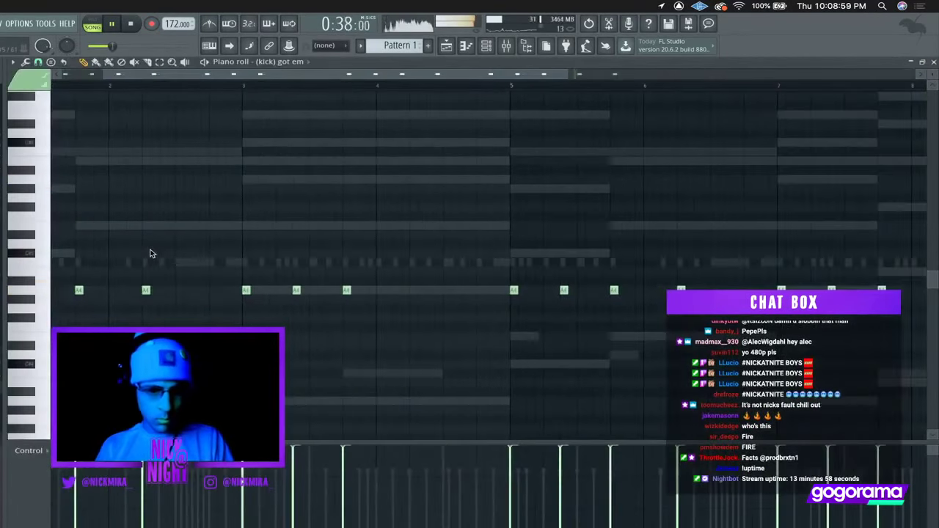
scroll(233, 195, "down", 3)
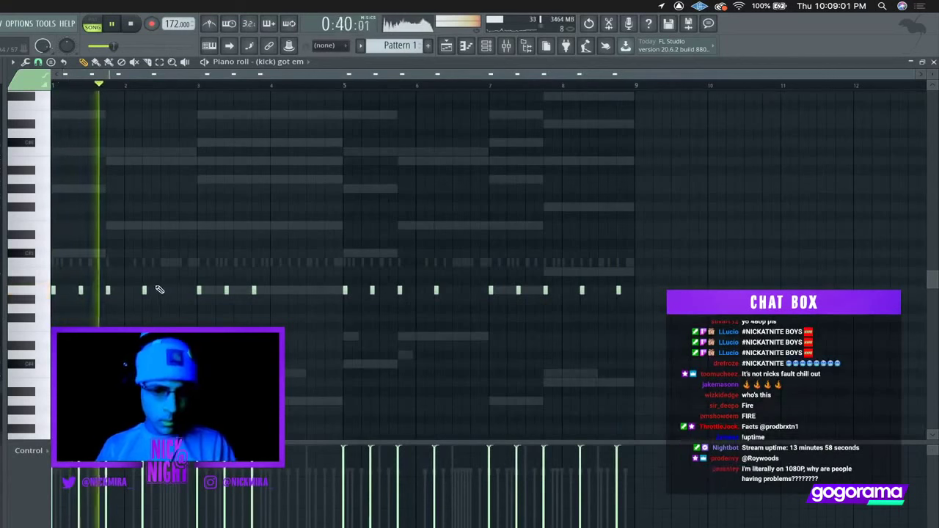
Delete the second kick in bar 1, the kick in bar 2 and the second kick in bar 3
left_click_drag(91, 302, 70, 286)
left_click_drag(140, 292, 177, 305)
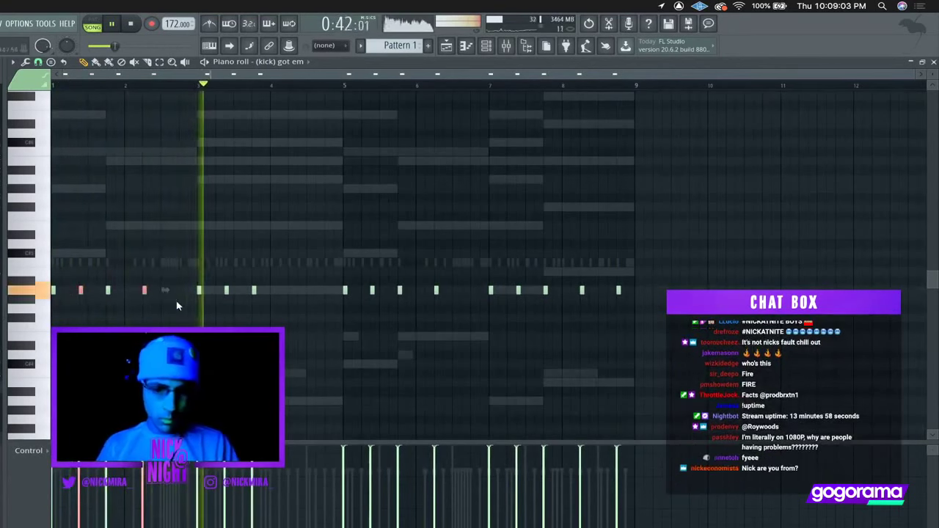
key("Delete")
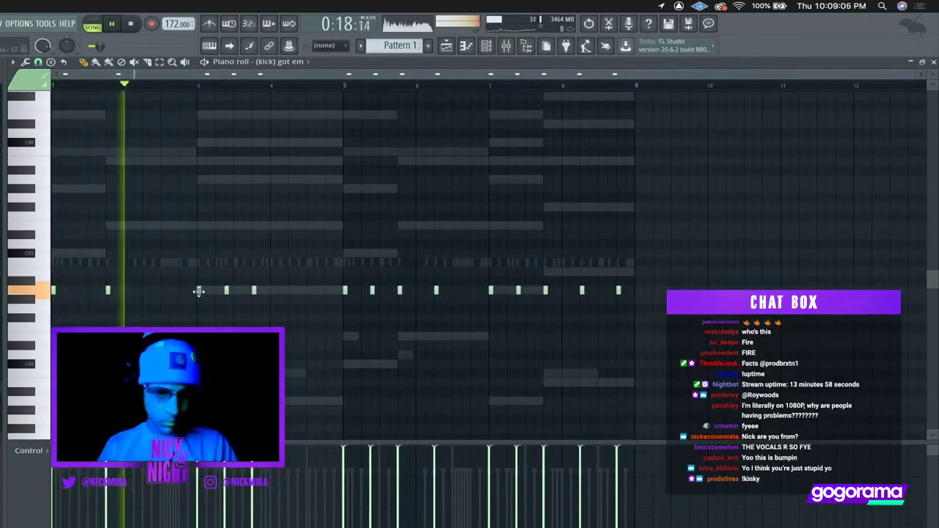
left_click_drag(233, 300, 219, 295)
key("Delete")
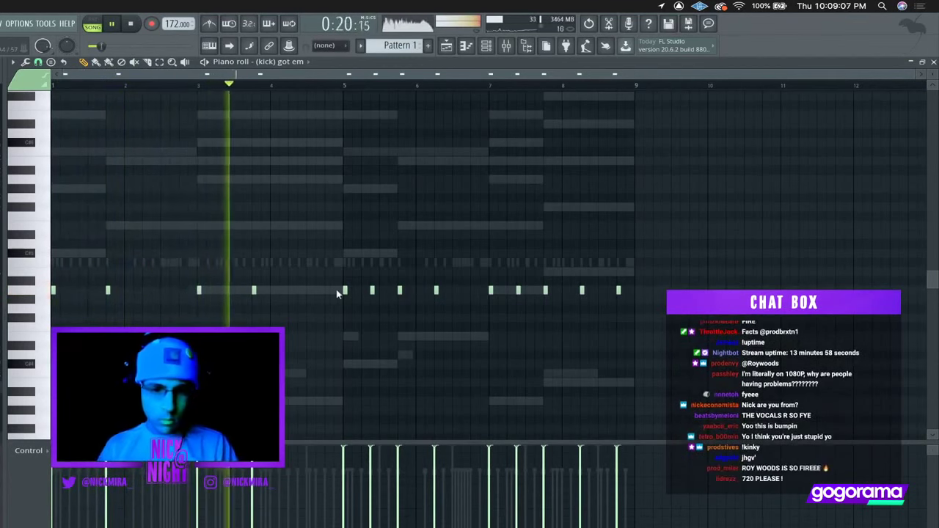
Delete the second kicks in bars 5 and 7 and the kick in bar 6
left_click(372, 291)
left_click_drag(428, 287, 445, 304)
key("Delete")
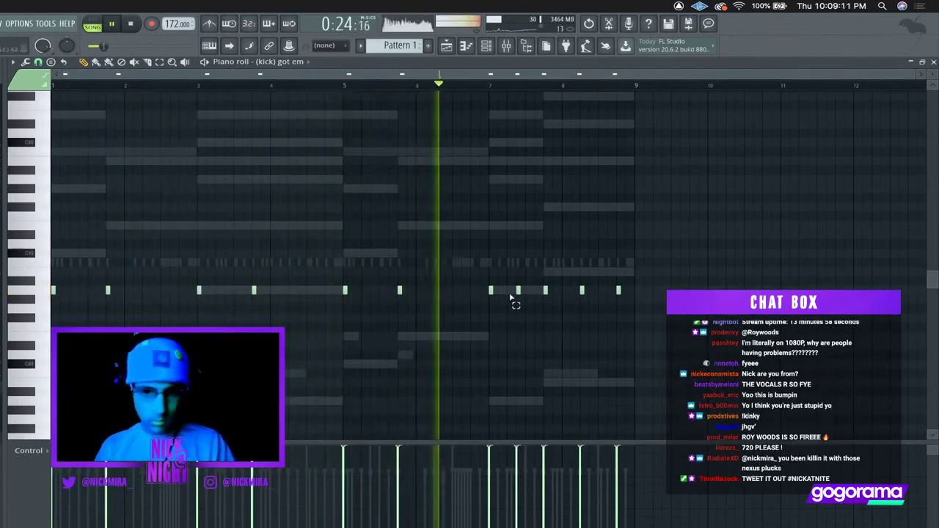
left_click(518, 291)
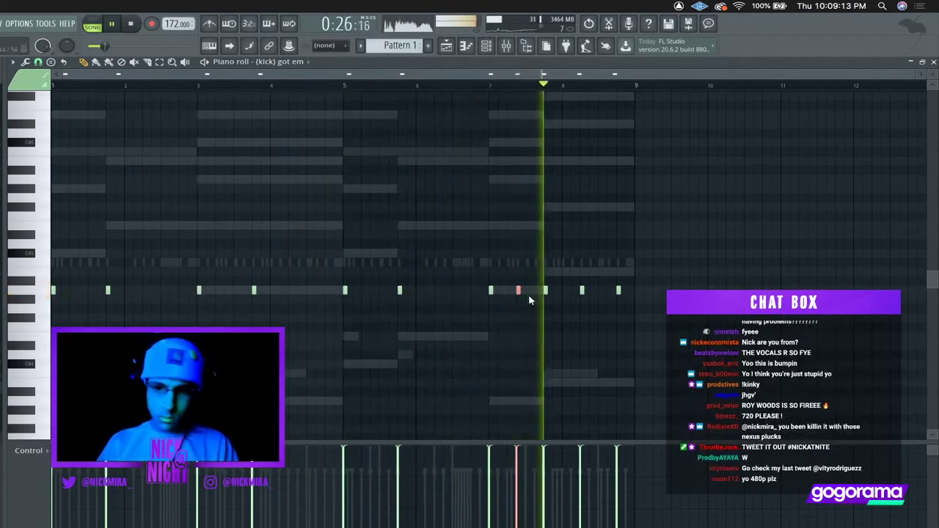
key("Delete")
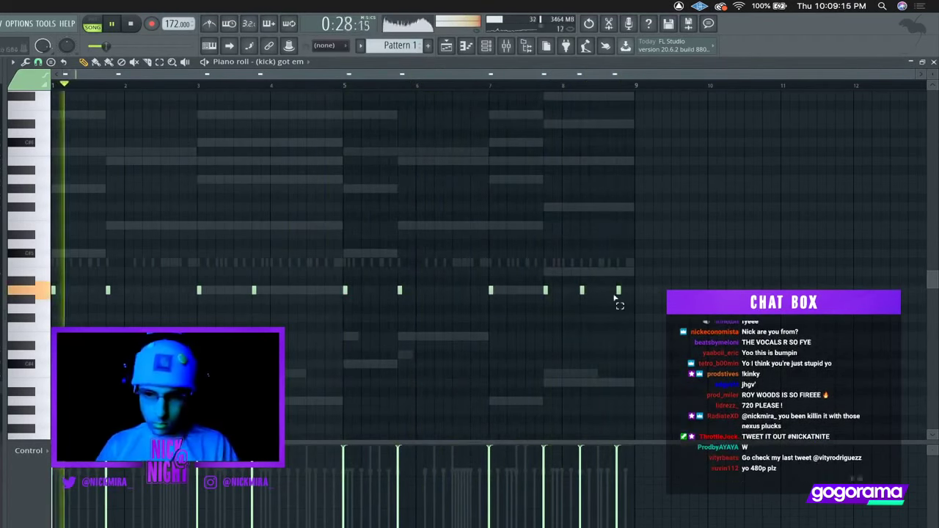
Shift the second-to-last kick in bar 8 about half a beat later and return to the channel rack
left_click(618, 292)
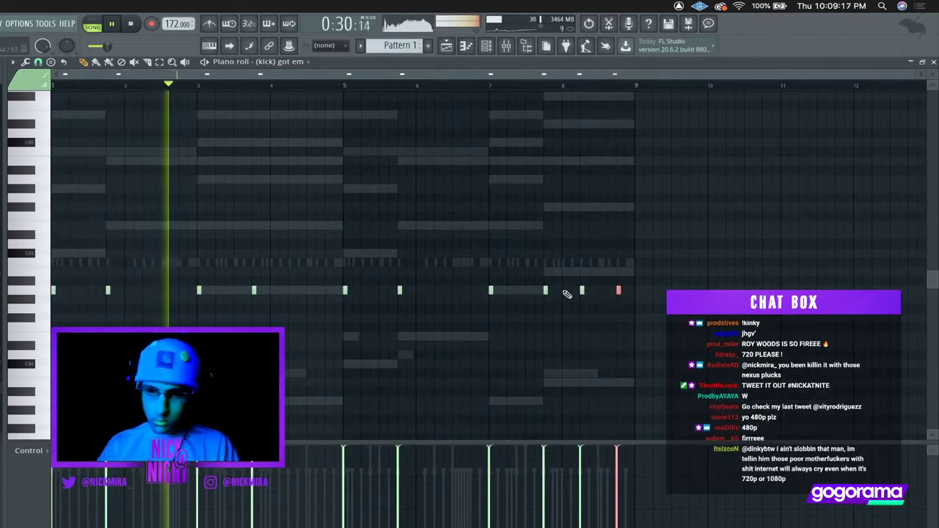
left_click_drag(583, 290, 594, 290)
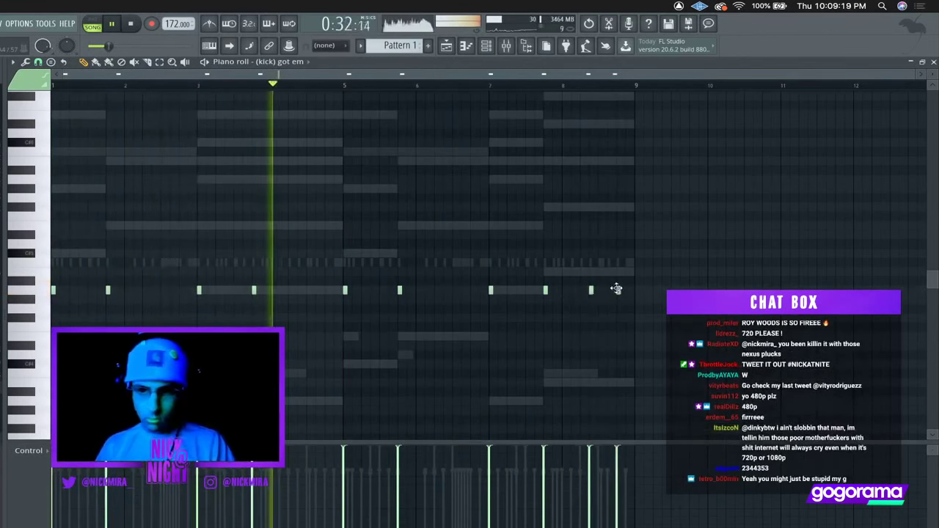
key("F6")
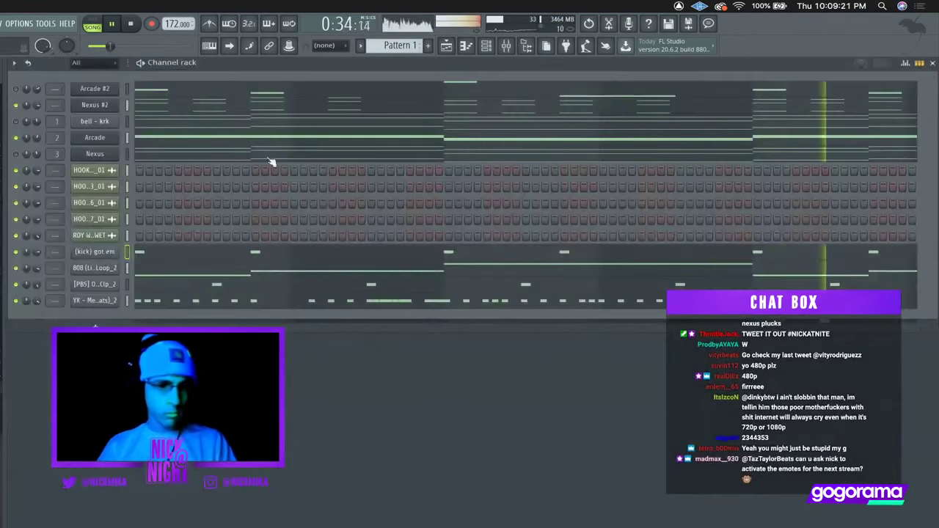
Mute the Nexus #2 channel and move the five vocal audio channels to the top of the channel rack
left_click(18, 105)
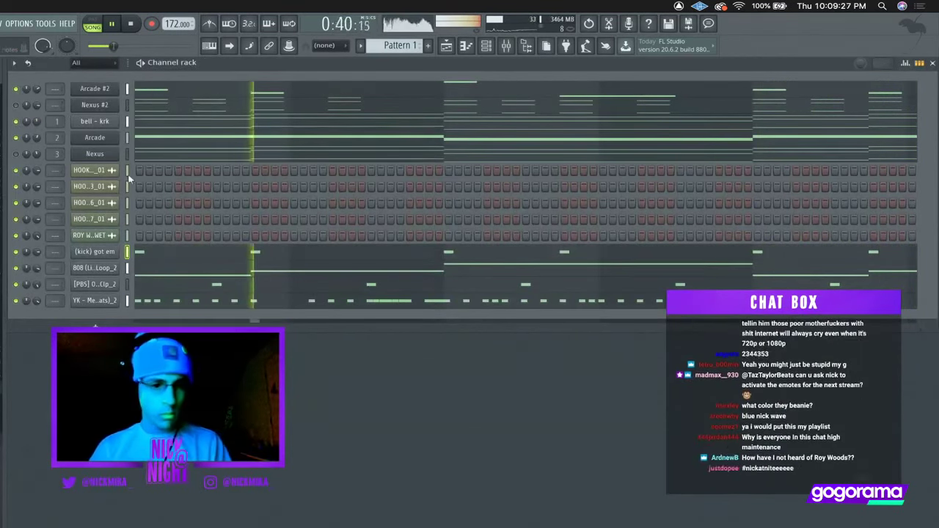
key("alt+Up")
key("alt+Up")
key("alt+Up")
key("alt+Up")
key("alt+Up")
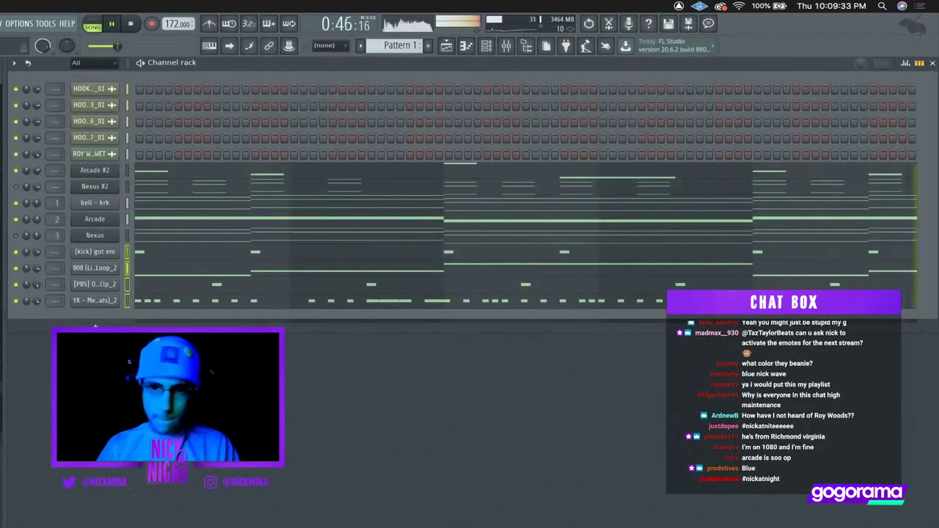
Route the kick, 808, clap and hi-hat channels to mixer inserts 10 to 13, and Arcade #2 and Nexus #2 to inserts 4 and 5
left_click(518, 46)
left_click(319, 336)
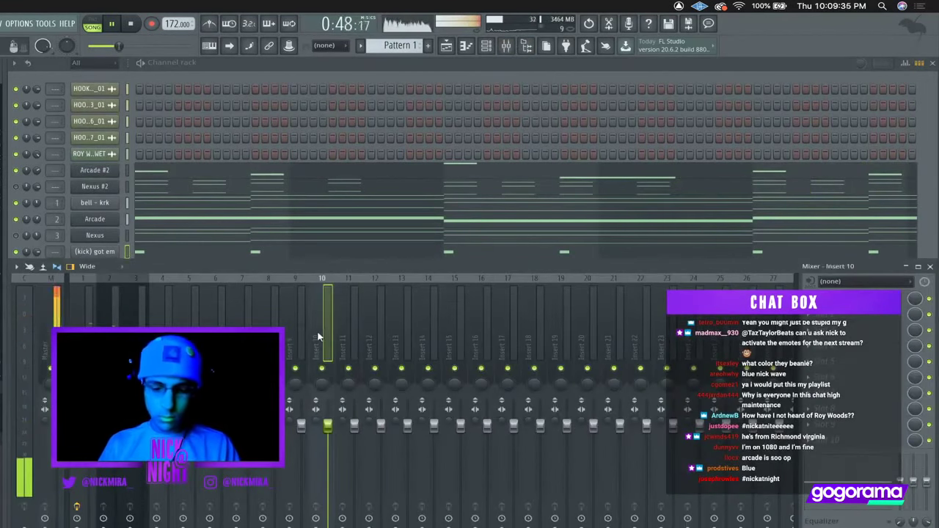
left_click(126, 184)
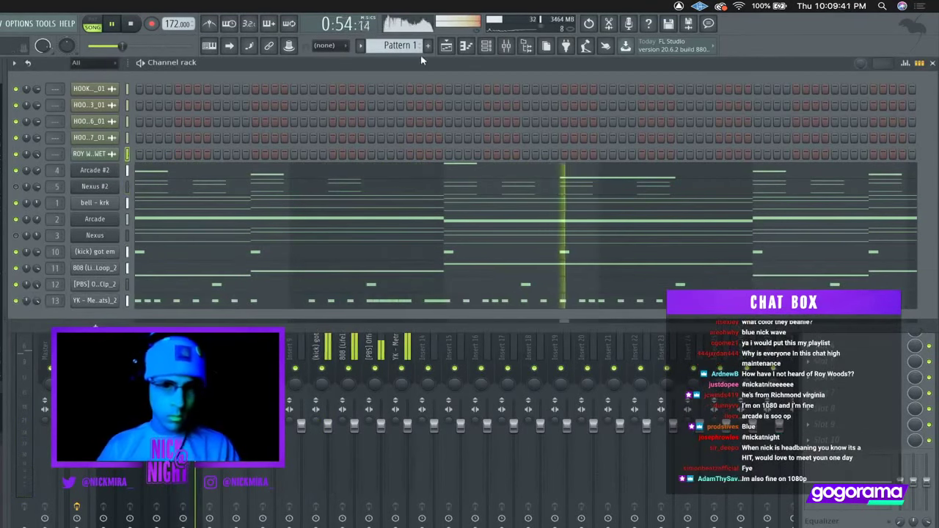
Mute playlist Track 6 to hear the vocals without the Pattern 1 clips
left_click(447, 46)
left_click(162, 269)
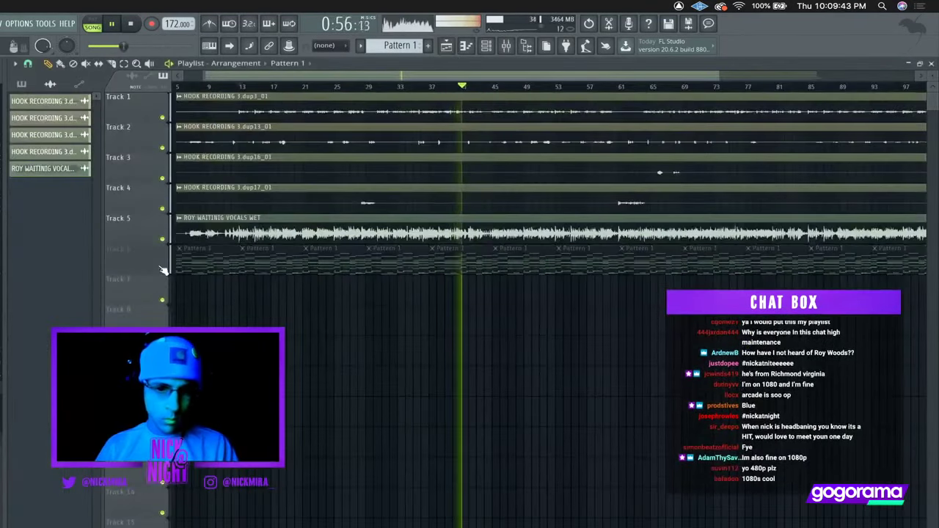
scroll(242, 149, "down", 3)
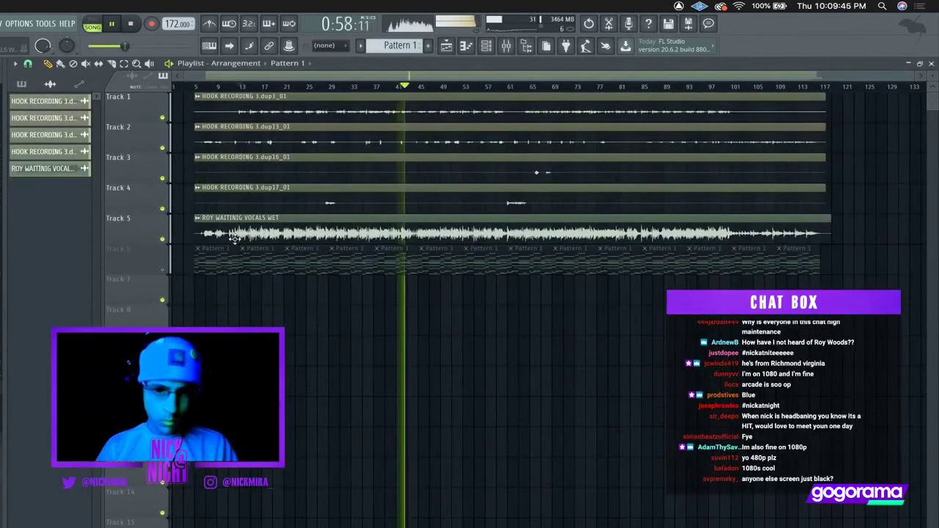
Stop playback and route the five vocal audio channels to mixer inserts 20 to 24
left_click(507, 45)
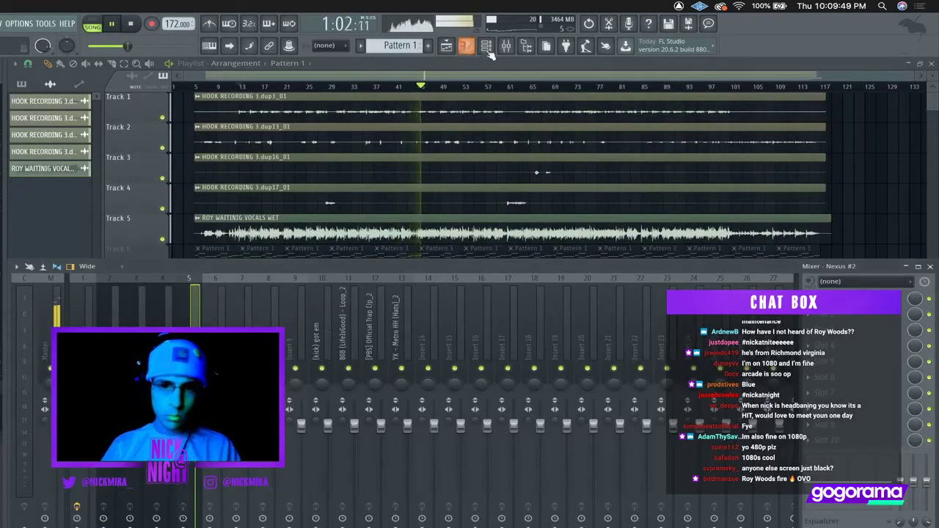
left_click(486, 46)
key("space")
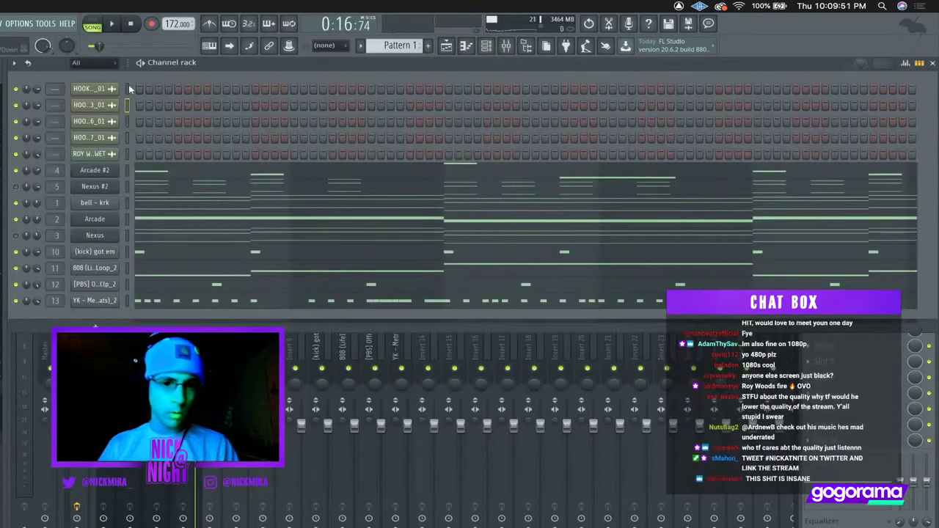
left_click_drag(129, 88, 129, 168)
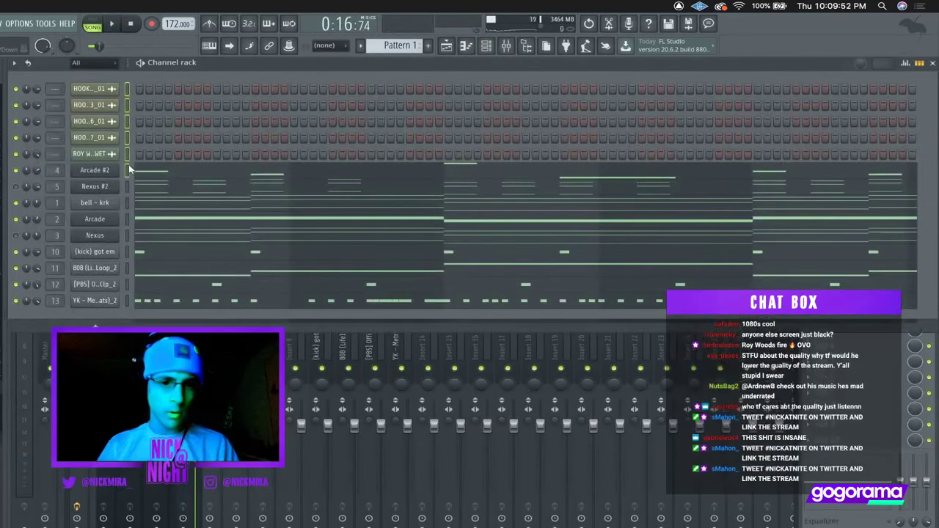
left_click(499, 338)
left_click(587, 345)
key("ctrl+shift+l")
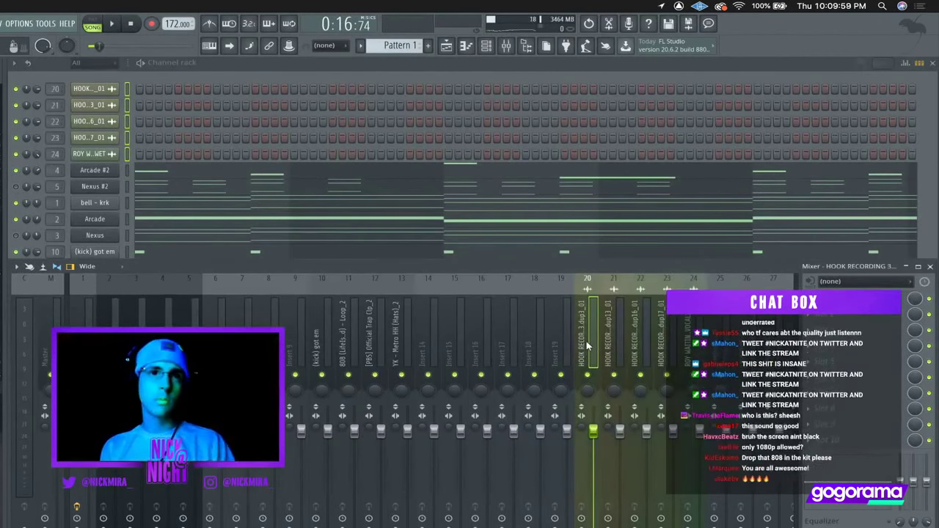
Play the song with playlist Track 6 unmuted and return to the mixer
key("space")
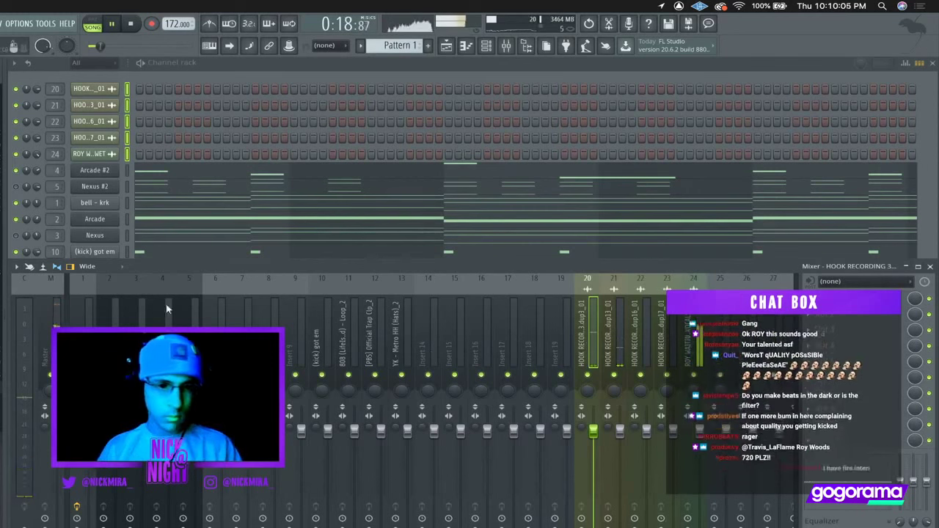
key("F9")
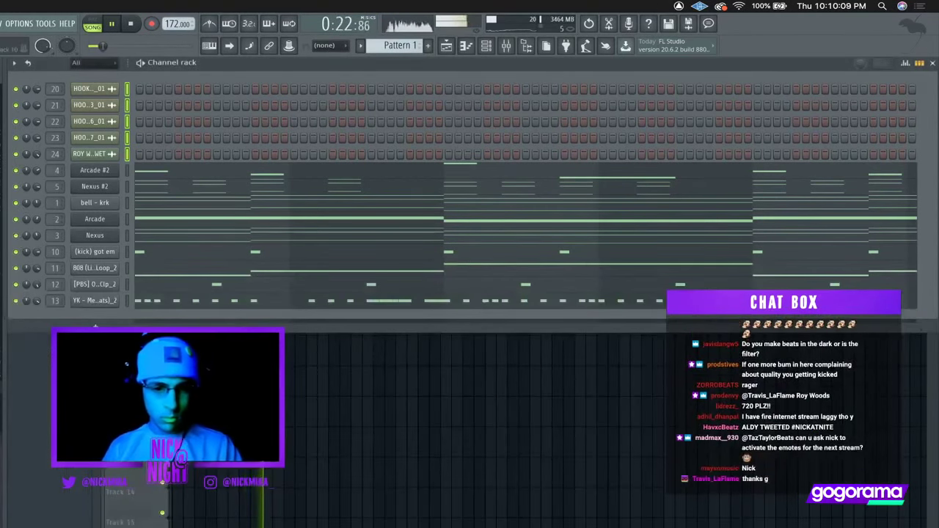
key("F6")
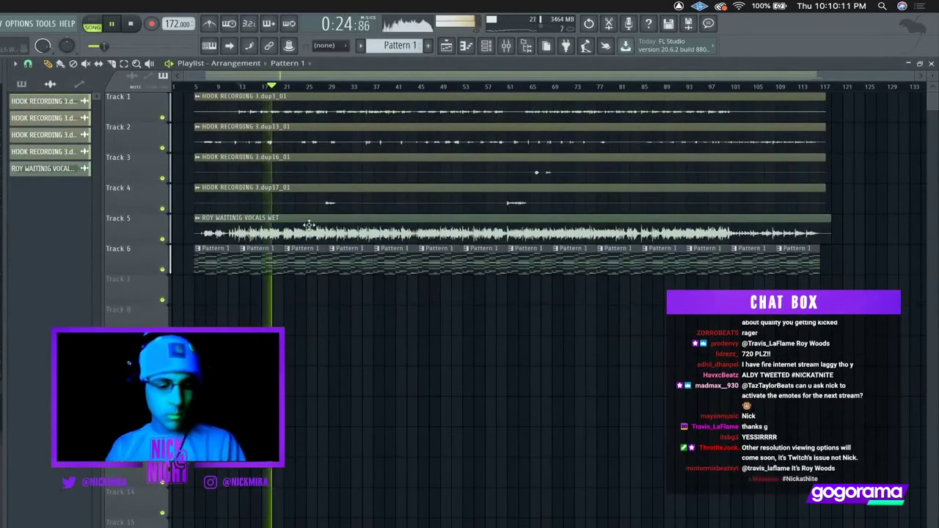
key("F6")
left_click(507, 46)
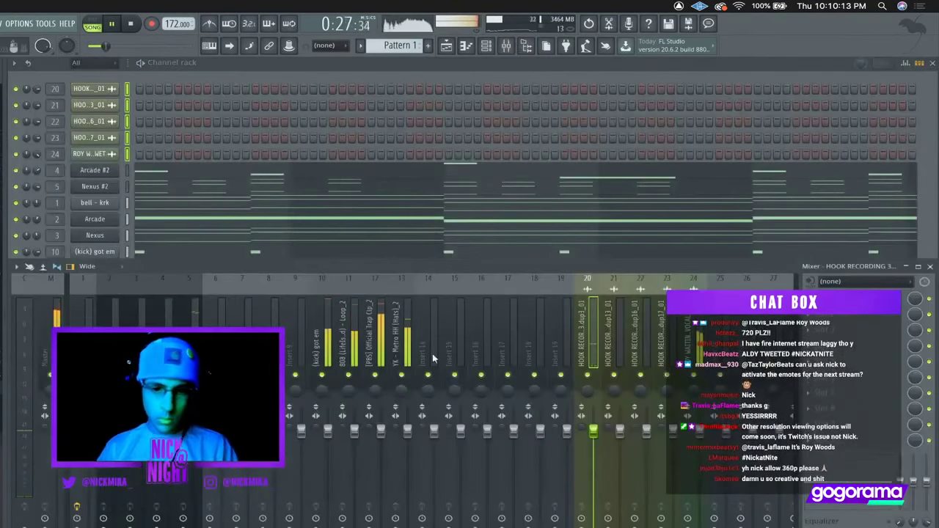
Isolate the kick and 808 inserts in the mixer and lower the kick's volume
key("space")
left_click(329, 478)
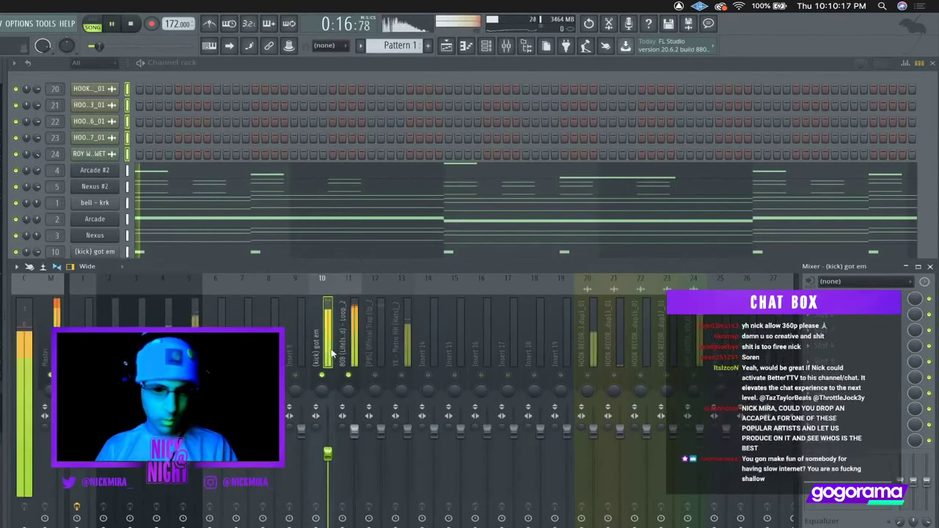
left_click(156, 253)
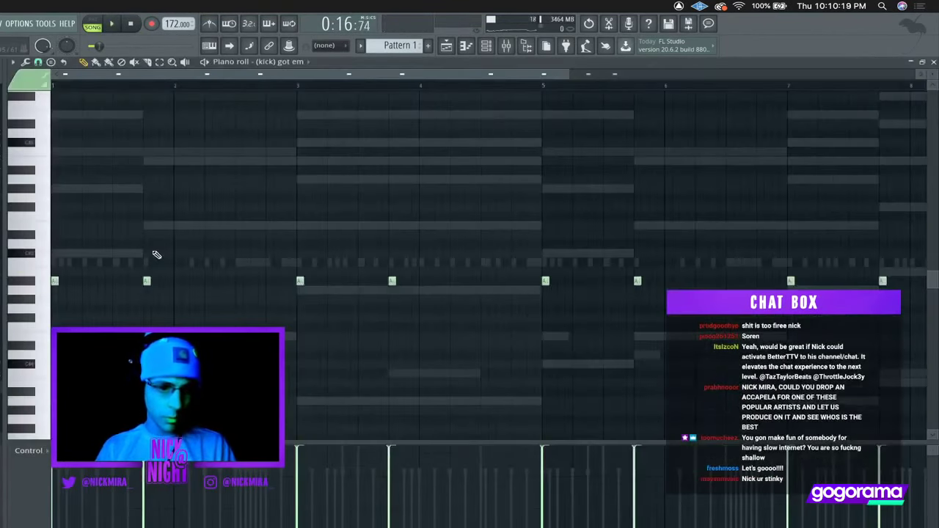
key("Escape")
key("space")
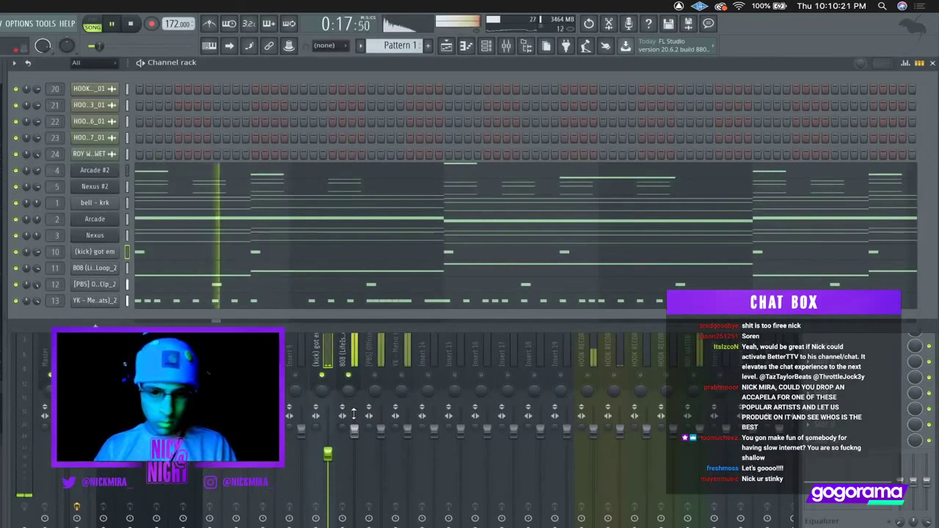
Lower the 808 insert's volume slightly below full and bring down the clap insert's volume while the song plays
left_click_drag(354, 431, 354, 461)
key("space")
key("space")
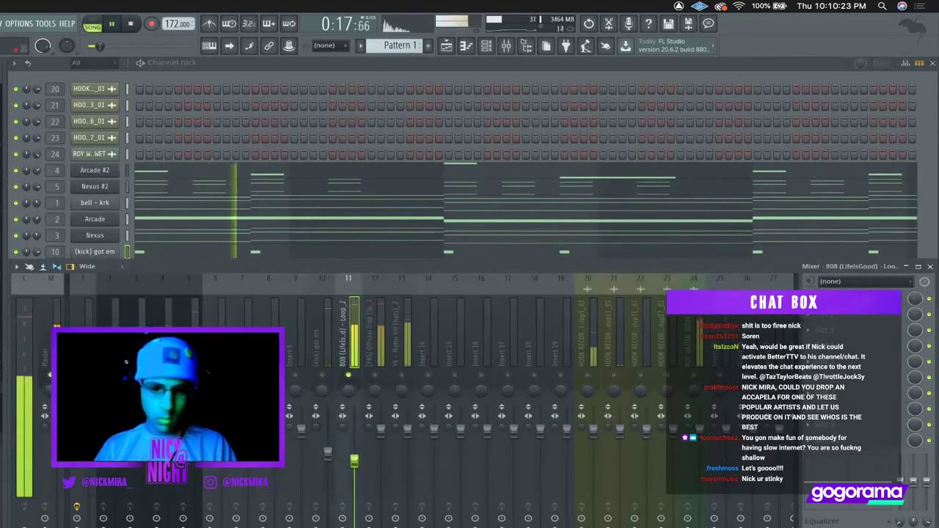
key("space")
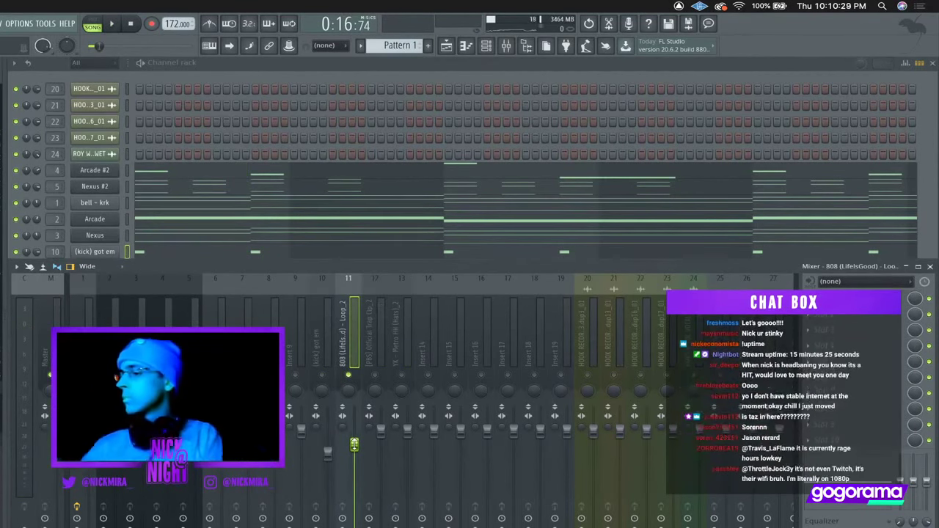
key("space")
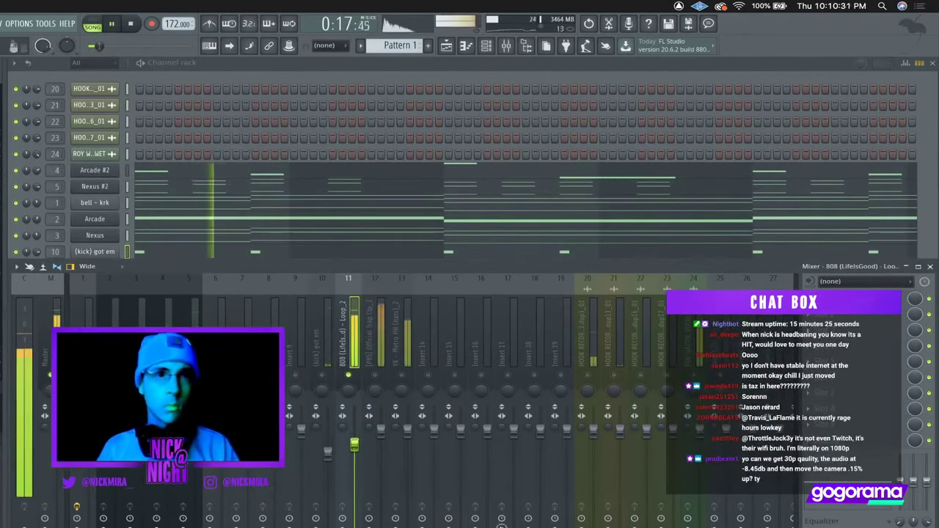
left_click(375, 359)
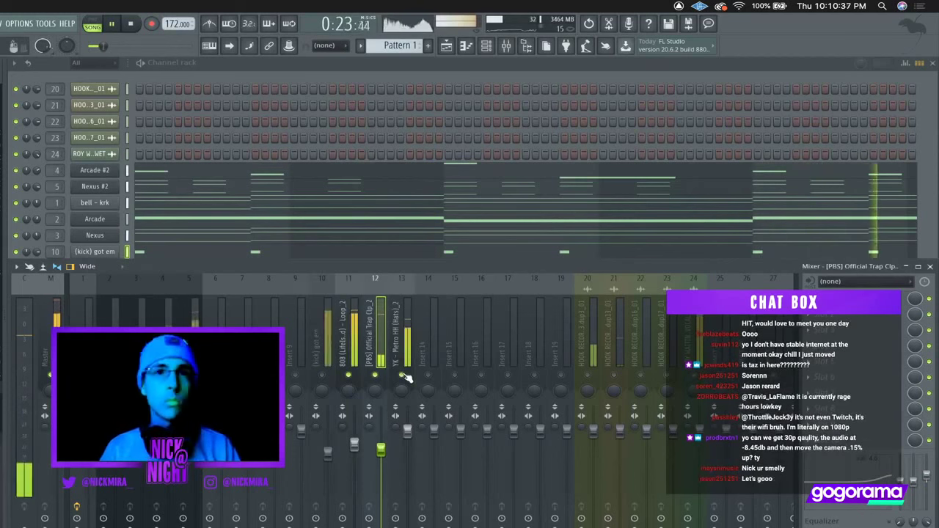
Reduce the volume of the first hook recording on mixer insert 20 slightly
left_click(617, 383)
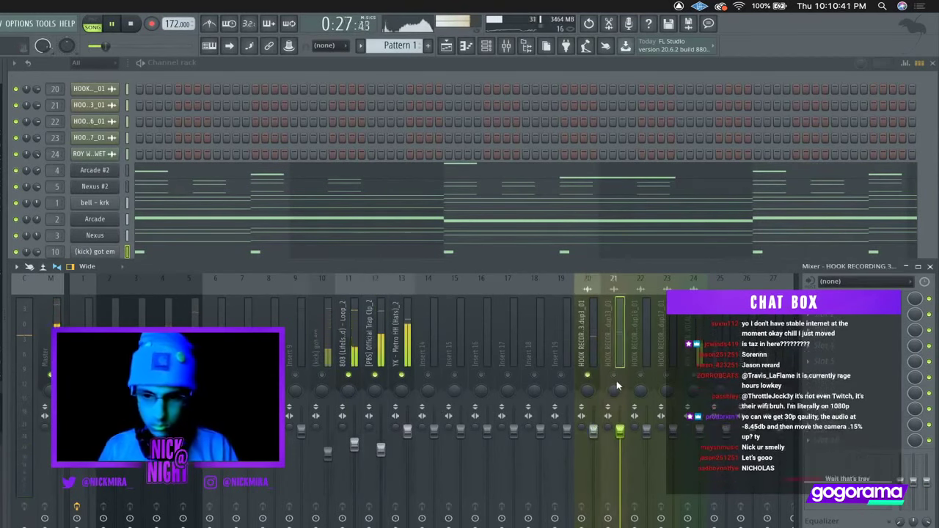
left_click(693, 377)
left_click_drag(595, 433, 595, 438)
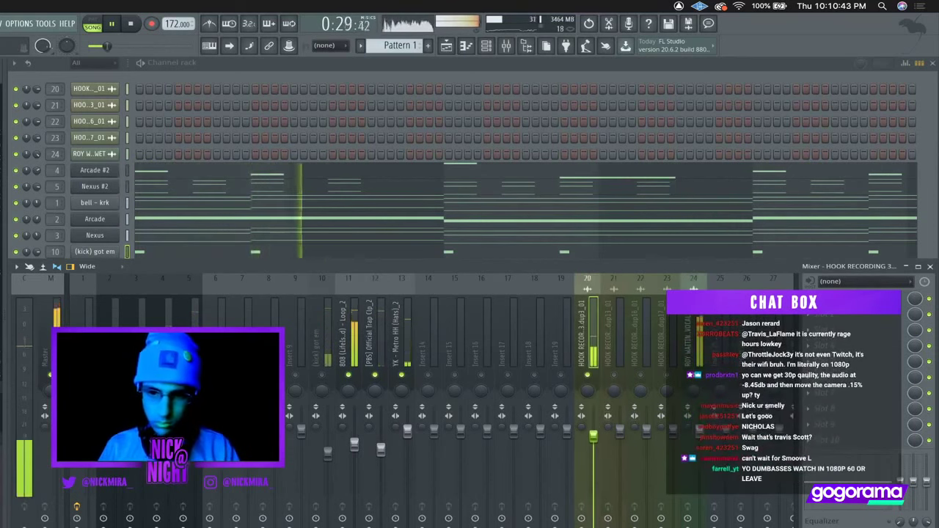